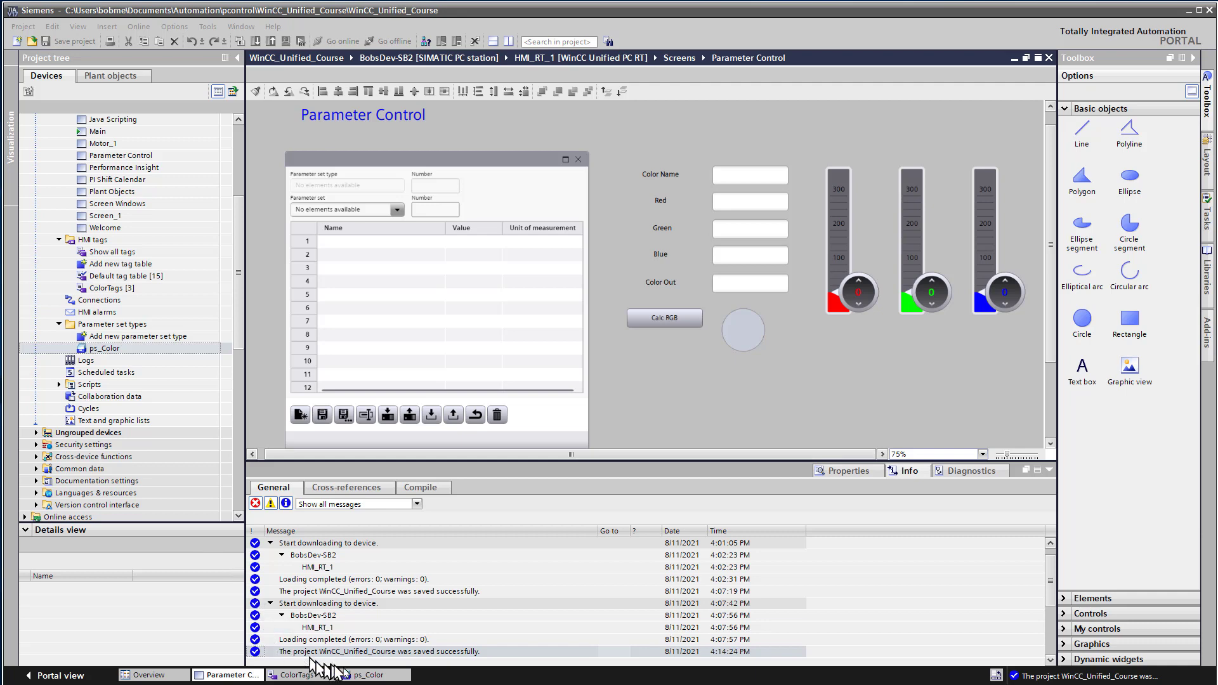
Open the ps_Color parameter set type editor.
{"action": "left_click", "coordinate": [369, 675]}
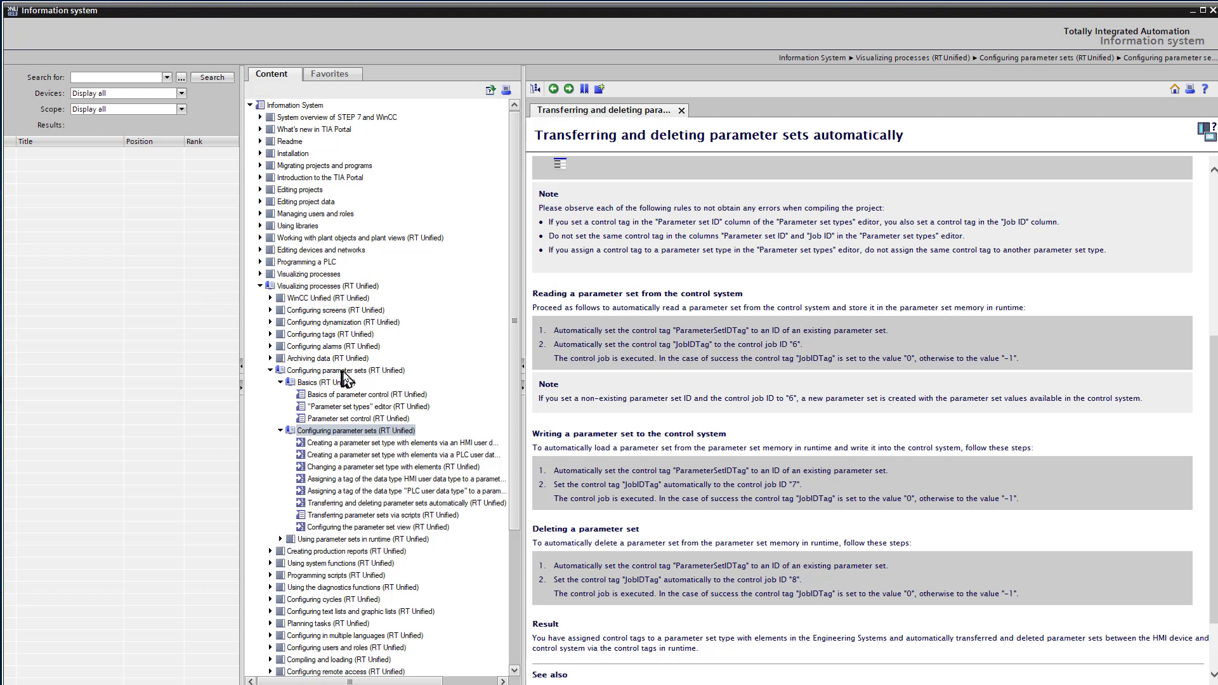
Browse the parameter control help topics to 'Transferring and deleting parameter sets automatically'.
{"action": "left_click", "coordinate": [397, 430]}
{"action": "left_click", "coordinate": [361, 395]}
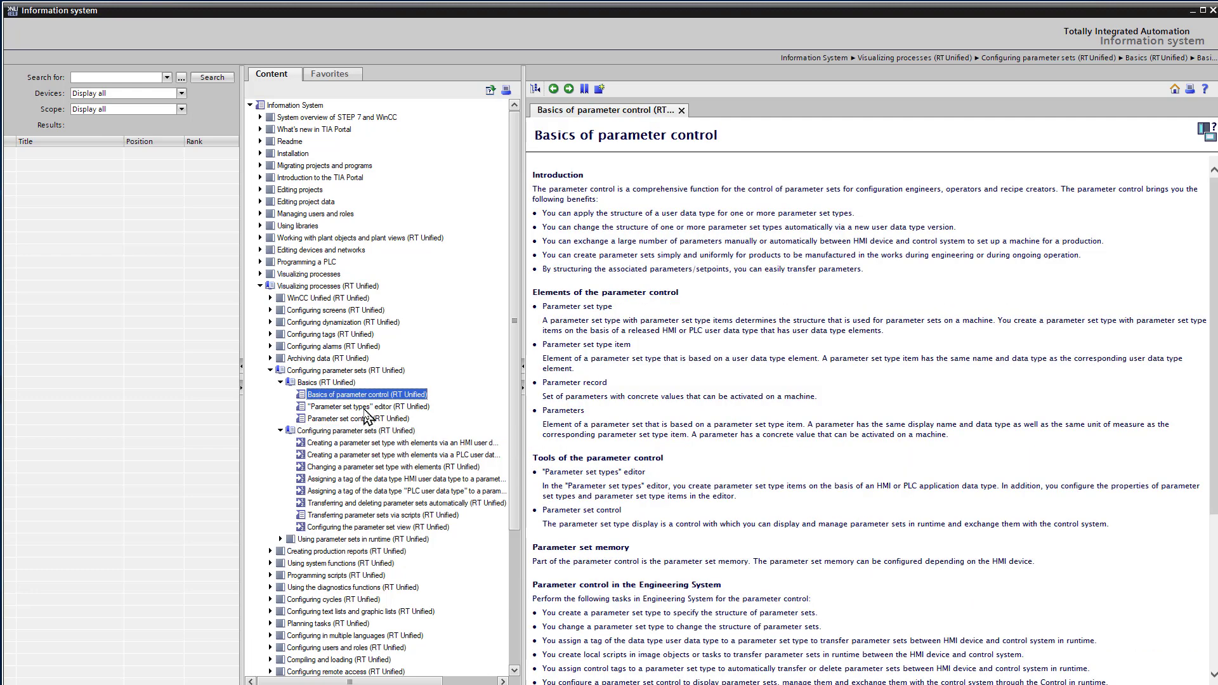
{"action": "left_click", "coordinate": [368, 407]}
{"action": "left_click", "coordinate": [367, 420]}
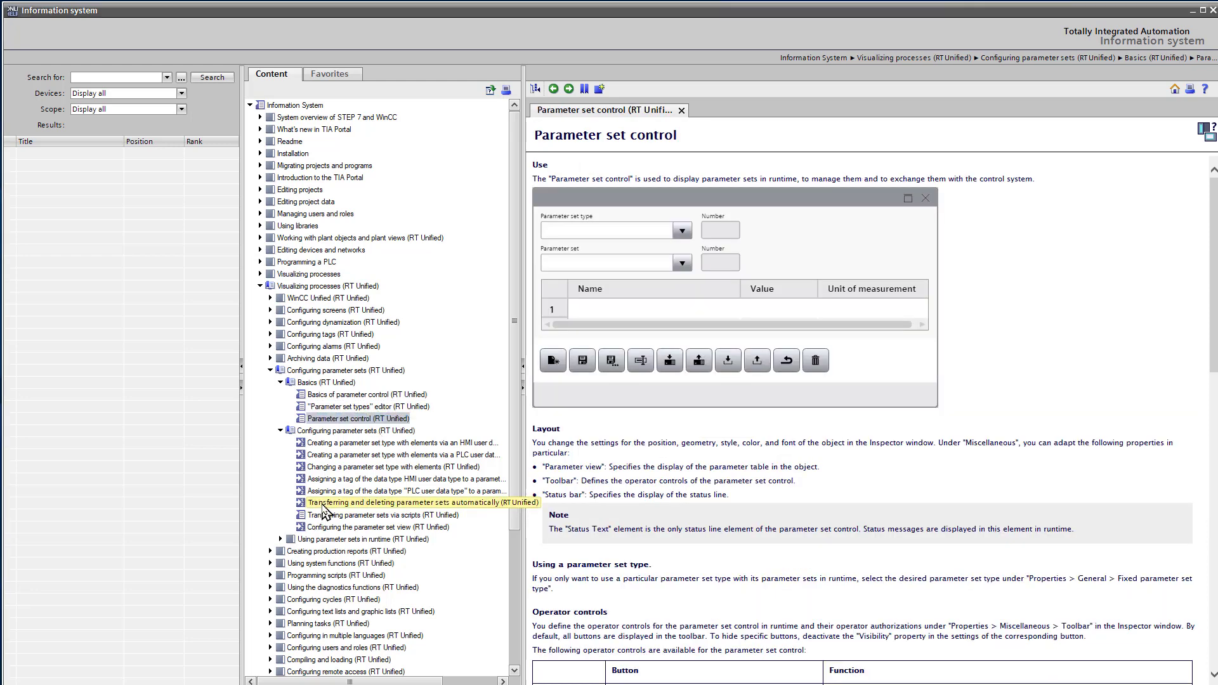
{"action": "left_click", "coordinate": [326, 505]}
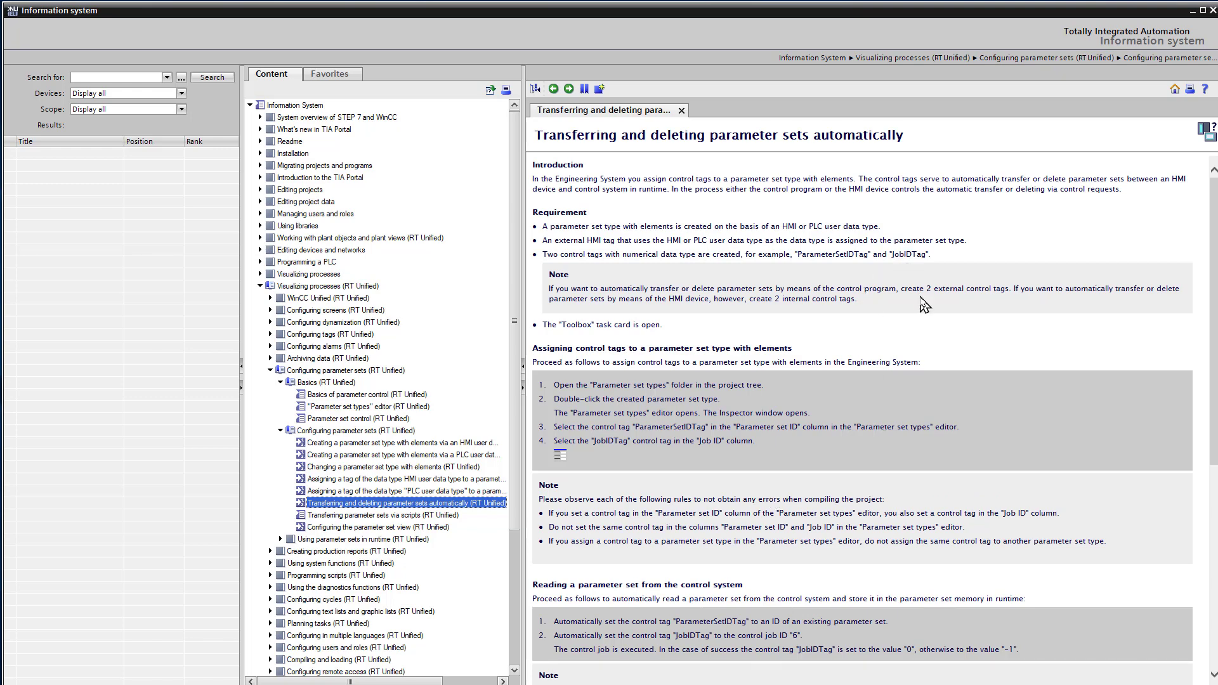
Scroll to the job steps and highlight job ID 6 (read) and job ID 8 (delete).
{"action": "scroll", "coordinate": [888, 333], "scroll_direction": "down", "scroll_amount": 10}
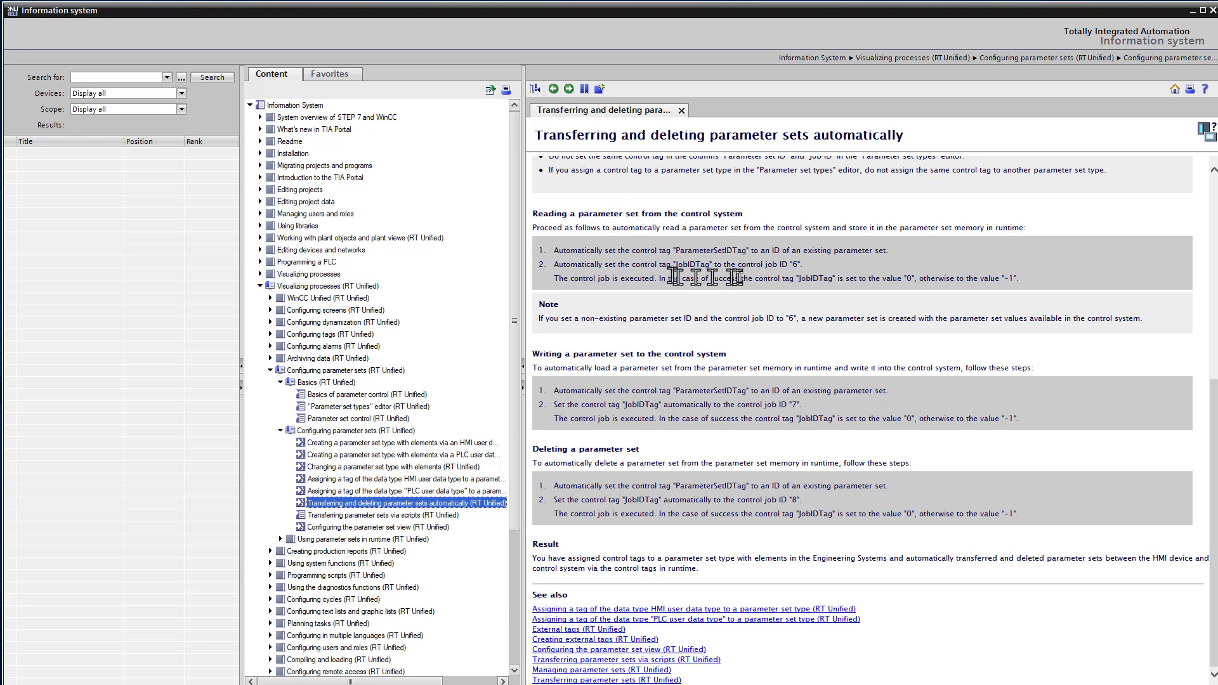
{"action": "left_click_drag", "start_coordinate": [778, 265], "coordinate": [801, 267]}
{"action": "left_click", "coordinate": [812, 274]}
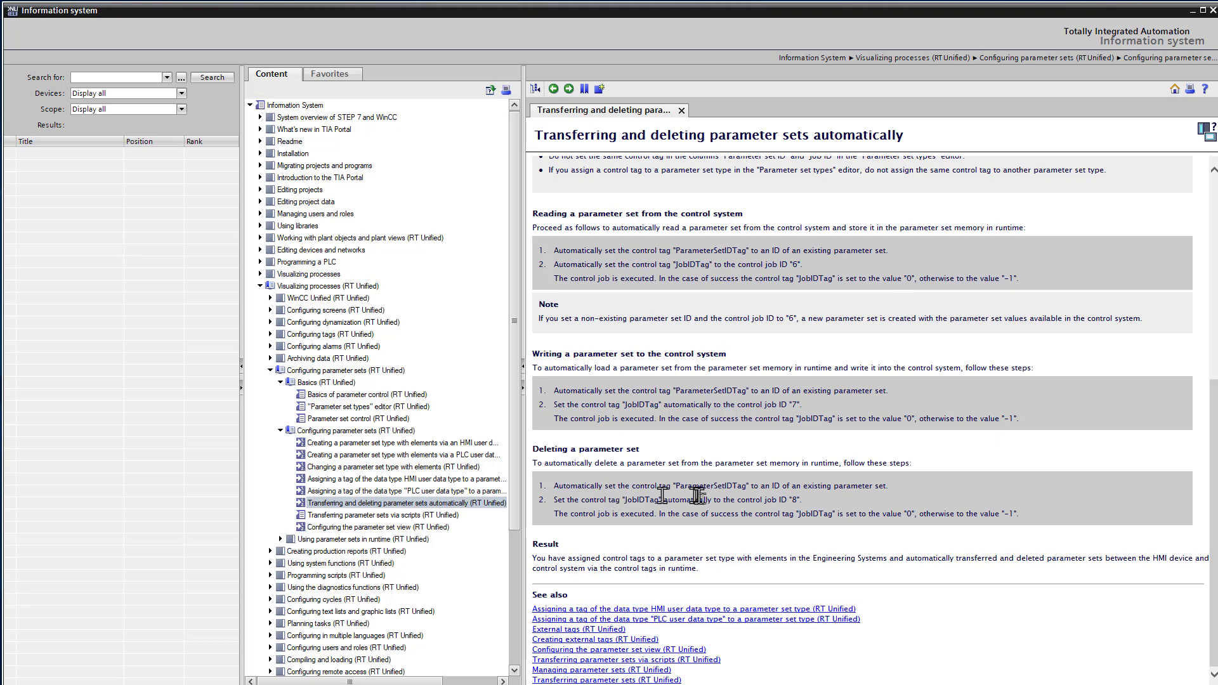
{"action": "left_click_drag", "start_coordinate": [802, 501], "coordinate": [785, 502]}
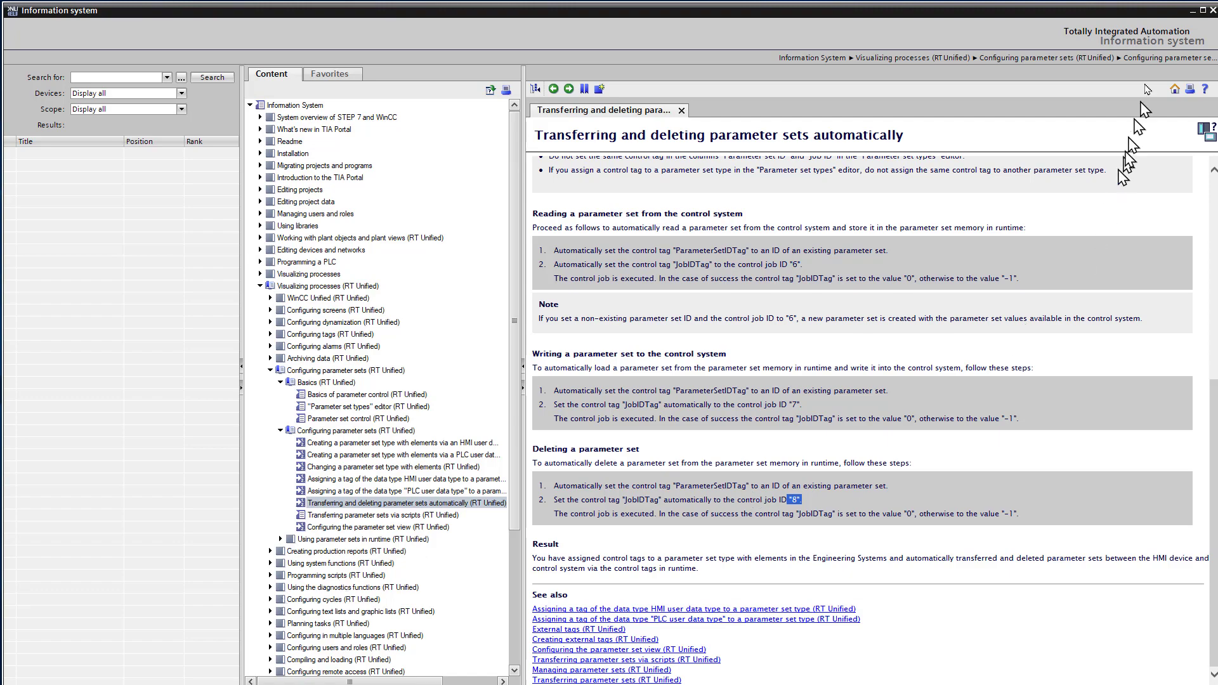
Close the help and look up the PS tags in the ColorTags tag table.
{"action": "left_click", "coordinate": [1213, 10]}
{"action": "left_click", "coordinate": [219, 675]}
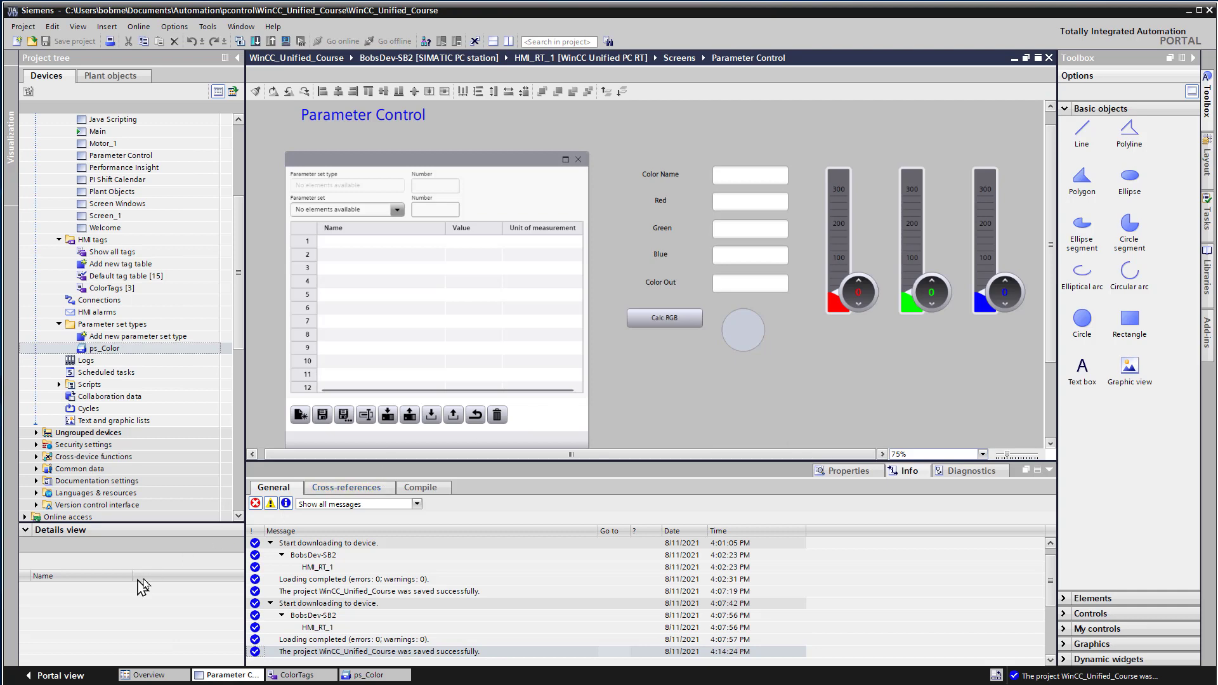
{"action": "double_click", "coordinate": [117, 289]}
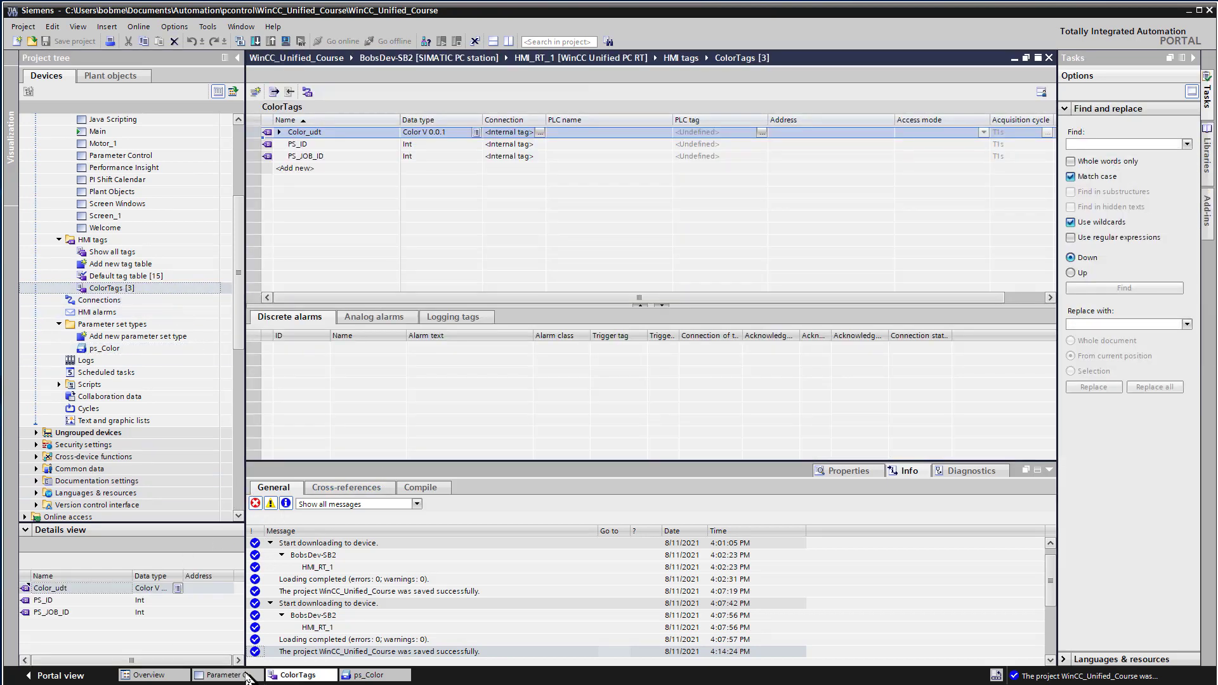
{"action": "left_click", "coordinate": [251, 676]}
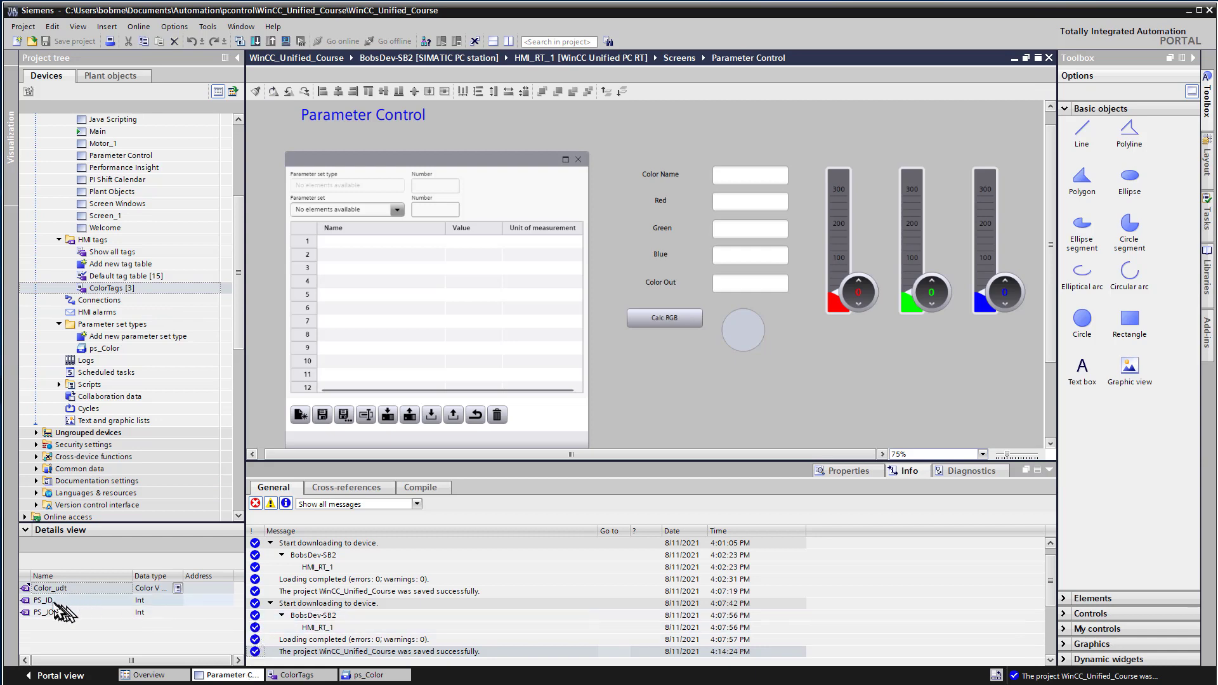
Add I/O fields for PS_ID and PS_JOB_ID below Color Out.
{"action": "left_click_drag", "start_coordinate": [43, 600], "coordinate": [714, 386]}
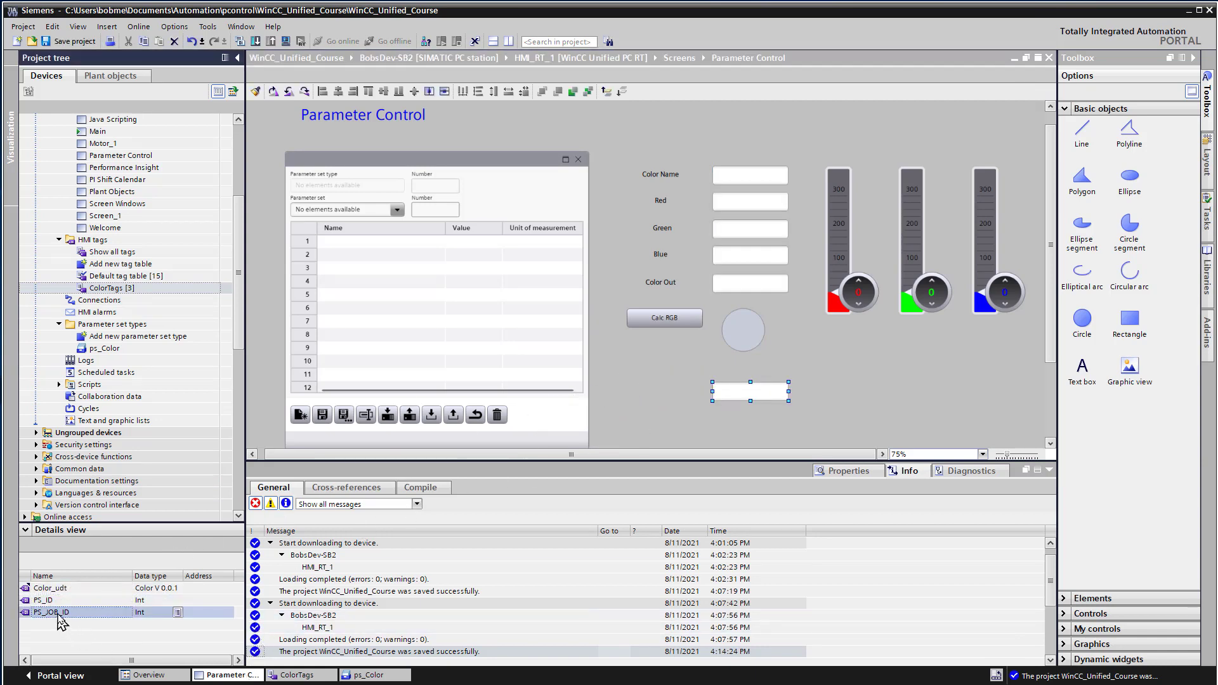
{"action": "left_click_drag", "start_coordinate": [54, 612], "coordinate": [712, 415]}
{"action": "left_click", "coordinate": [660, 252]}
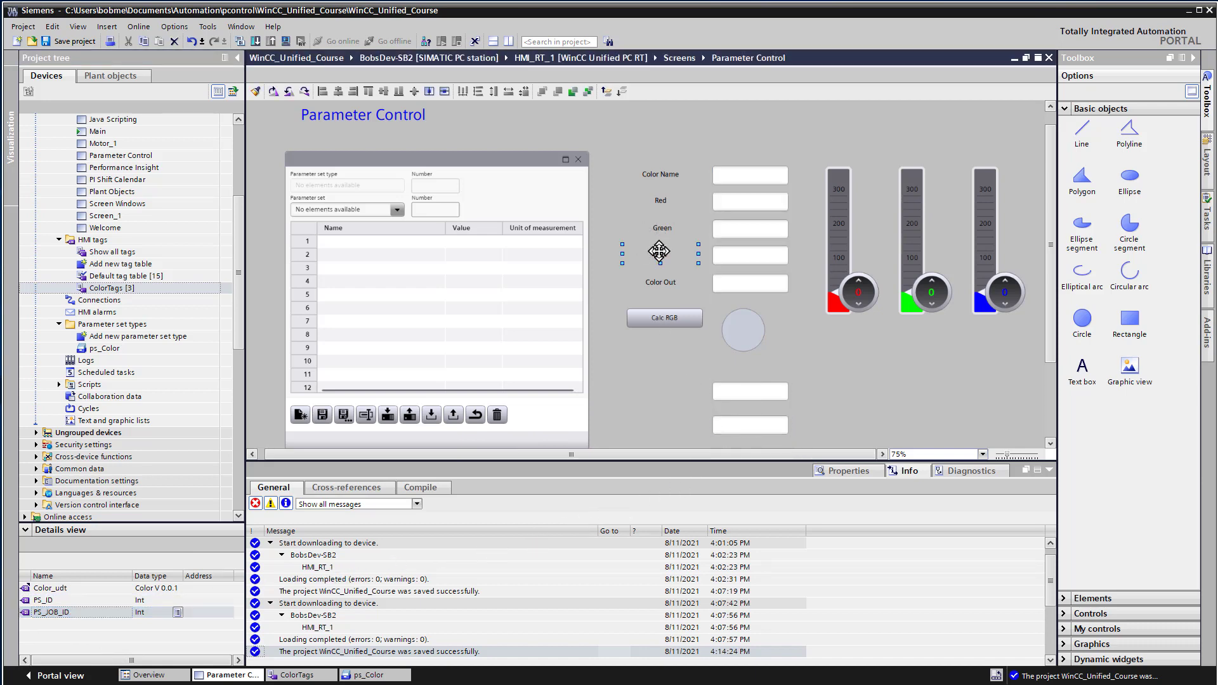
Place copies of the Blue label beside the PS_ID and PS_JOB_ID fields.
{"action": "left_click_drag", "start_coordinate": [656, 251], "coordinate": [660, 257]}
{"action": "left_click_drag", "start_coordinate": [669, 349], "coordinate": [669, 391]}
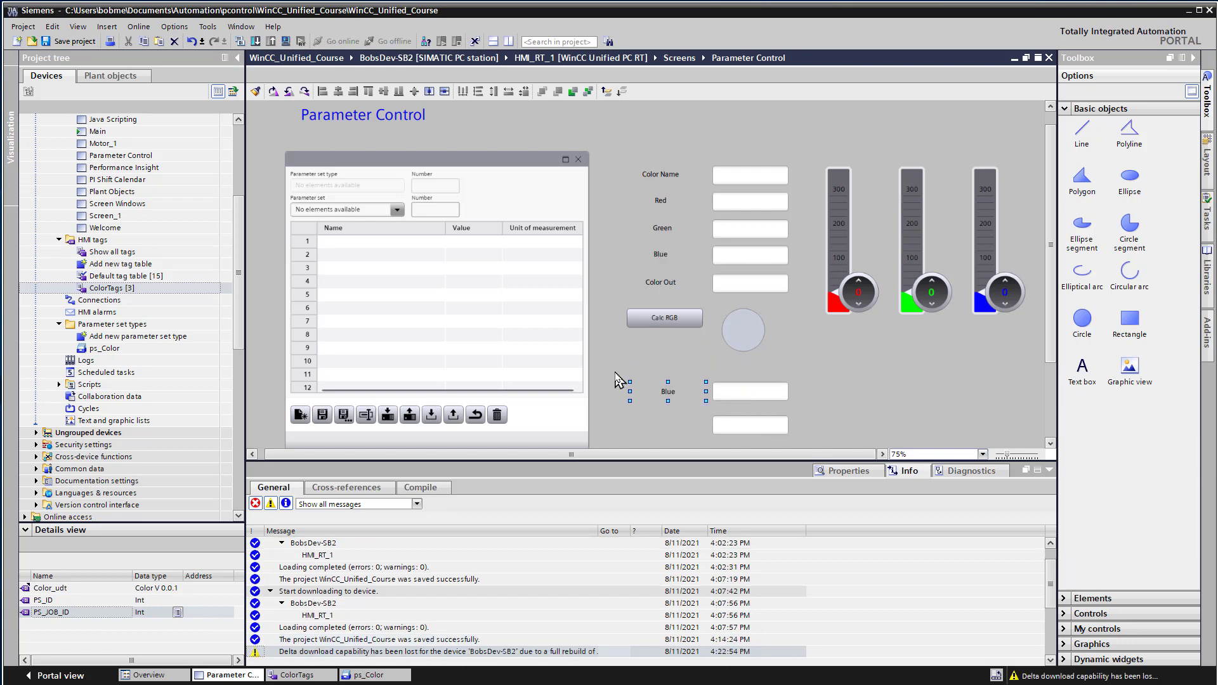
{"action": "left_click_drag", "start_coordinate": [663, 397], "coordinate": [668, 425]}
Change the two copied labels' text to PS_ID and PS_JOB_ID.
{"action": "left_click", "coordinate": [666, 391]}
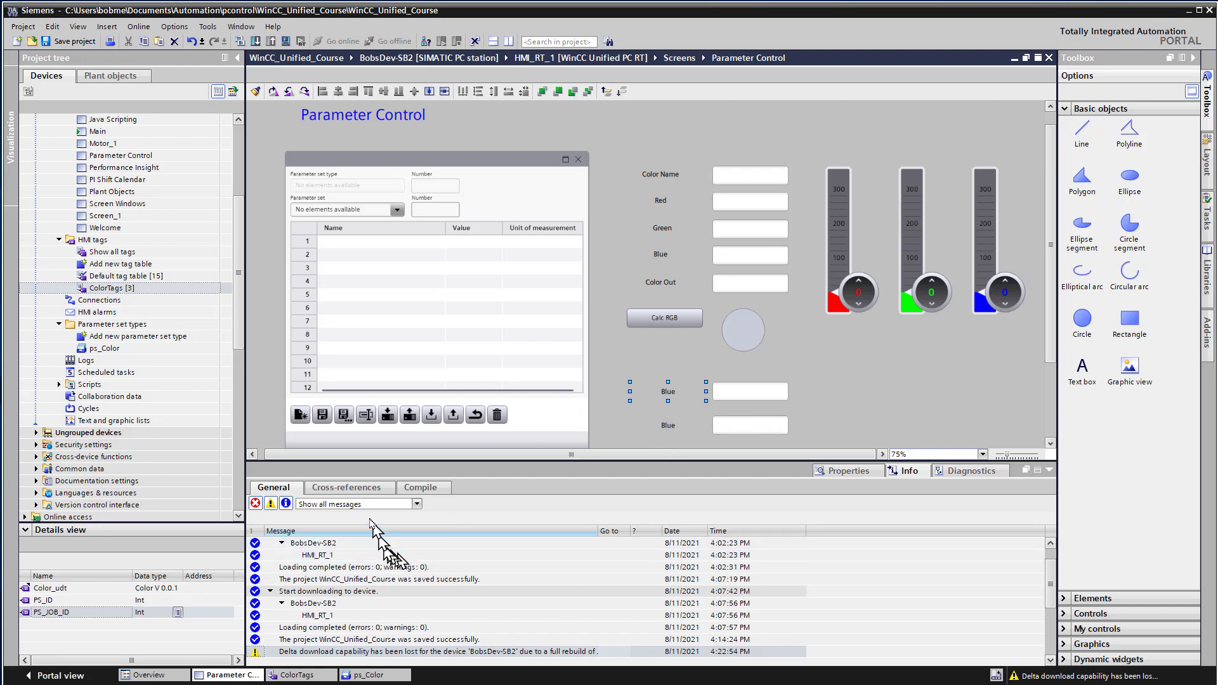
{"action": "left_click", "coordinate": [831, 471]}
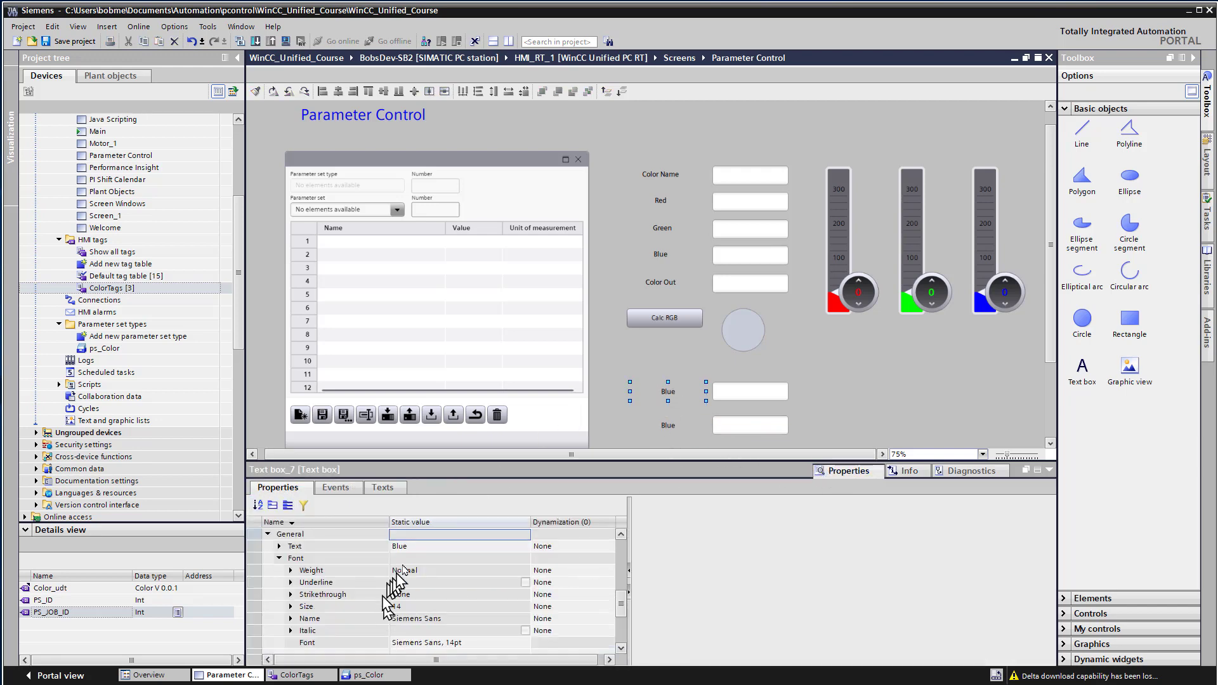
{"action": "left_click", "coordinate": [406, 546]}
{"action": "type", "text": "PS_ID"}
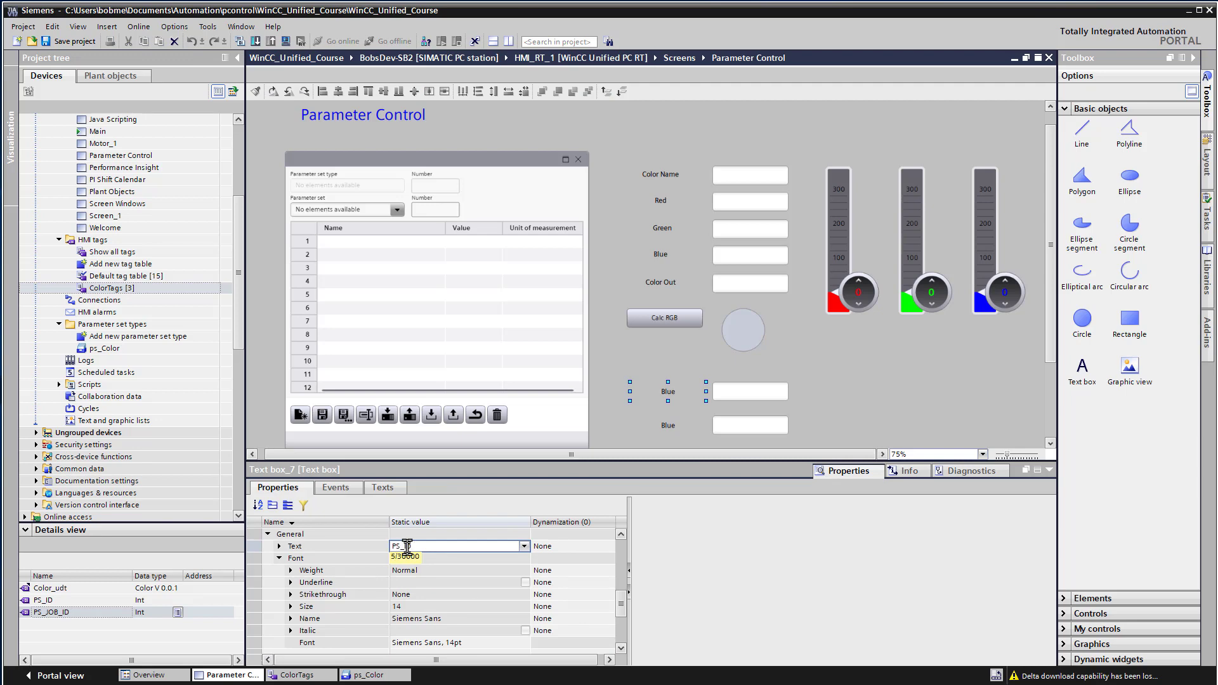
{"action": "key", "text": "Return"}
{"action": "left_click", "coordinate": [662, 420]}
{"action": "left_click", "coordinate": [406, 547]}
{"action": "type", "text": "PS_JOB_ID"}
{"action": "key", "text": "Return"}
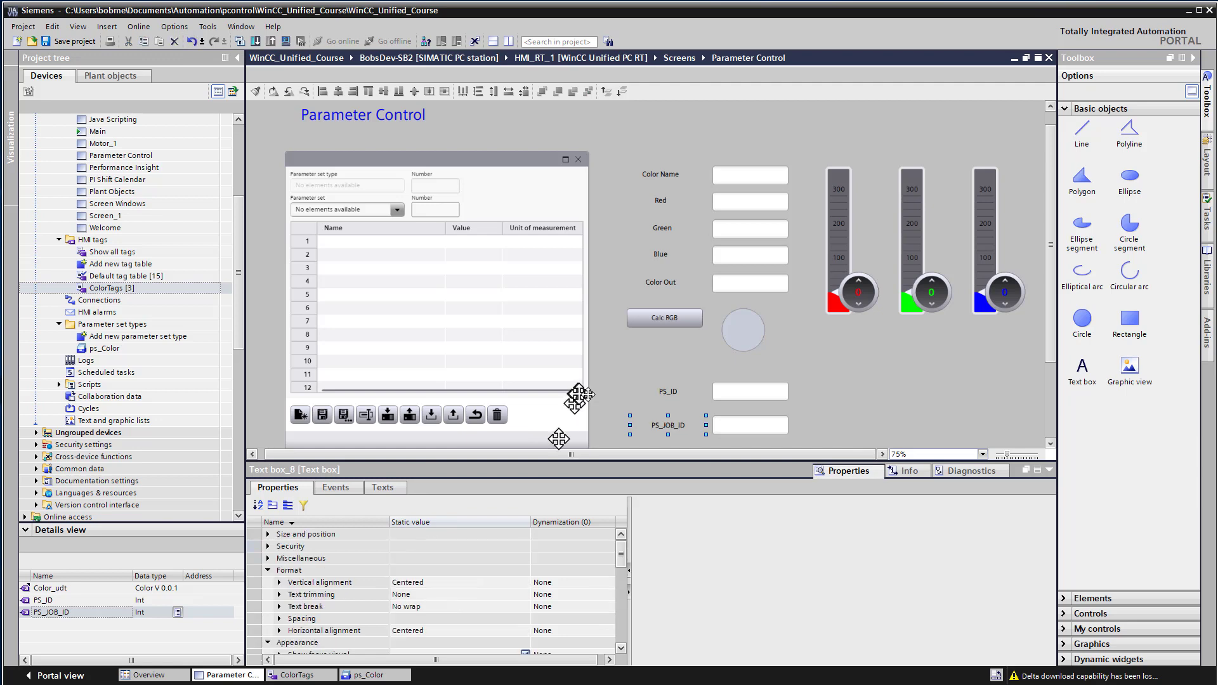
Verify the fields are bound to the PS_ID and PS_JOB_ID tags, then save the project.
{"action": "left_click", "coordinate": [726, 393]}
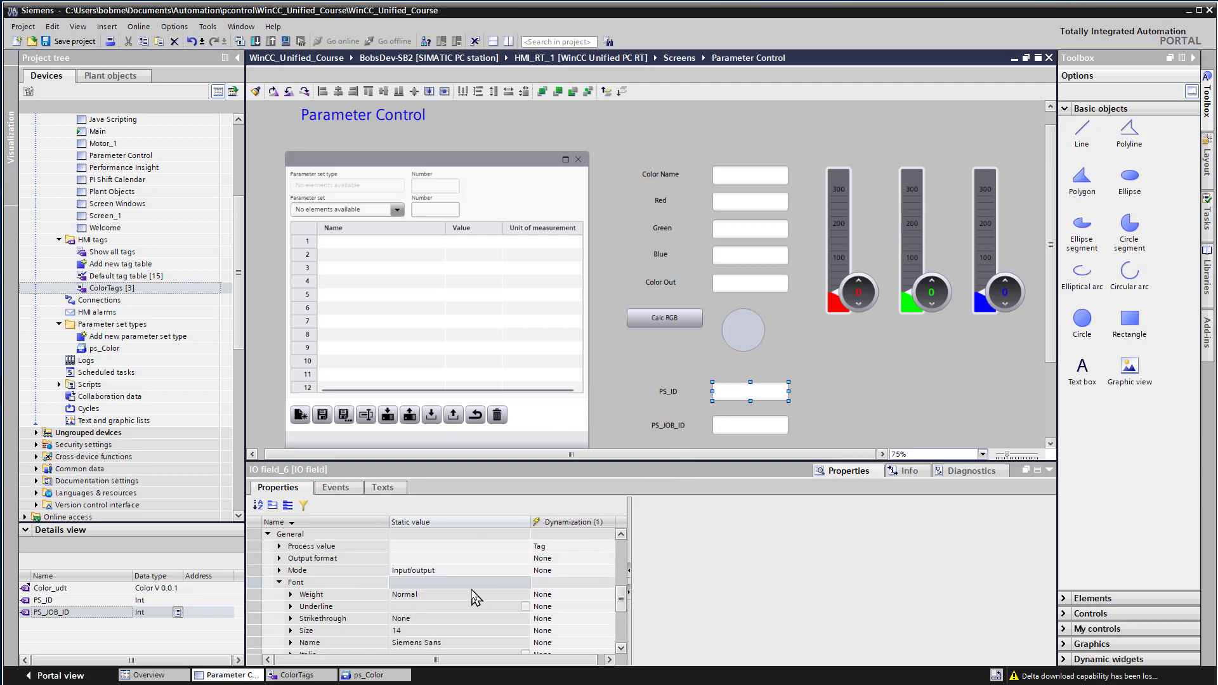
{"action": "left_click", "coordinate": [353, 547]}
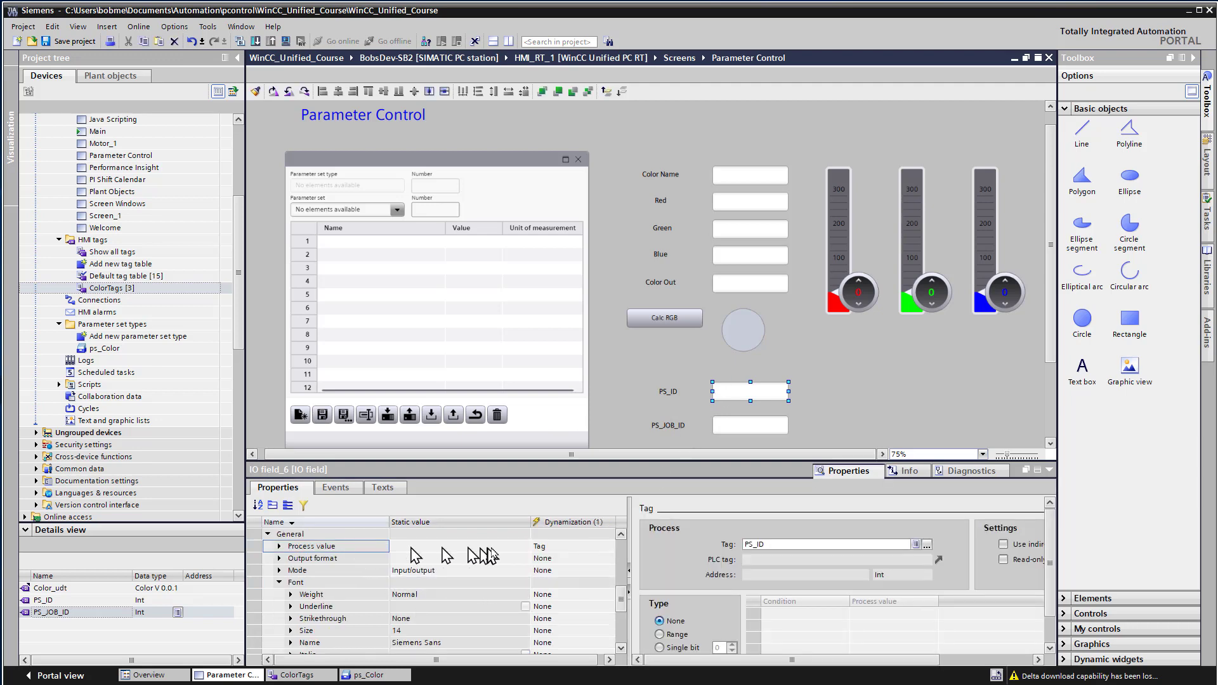
{"action": "left_click", "coordinate": [745, 426]}
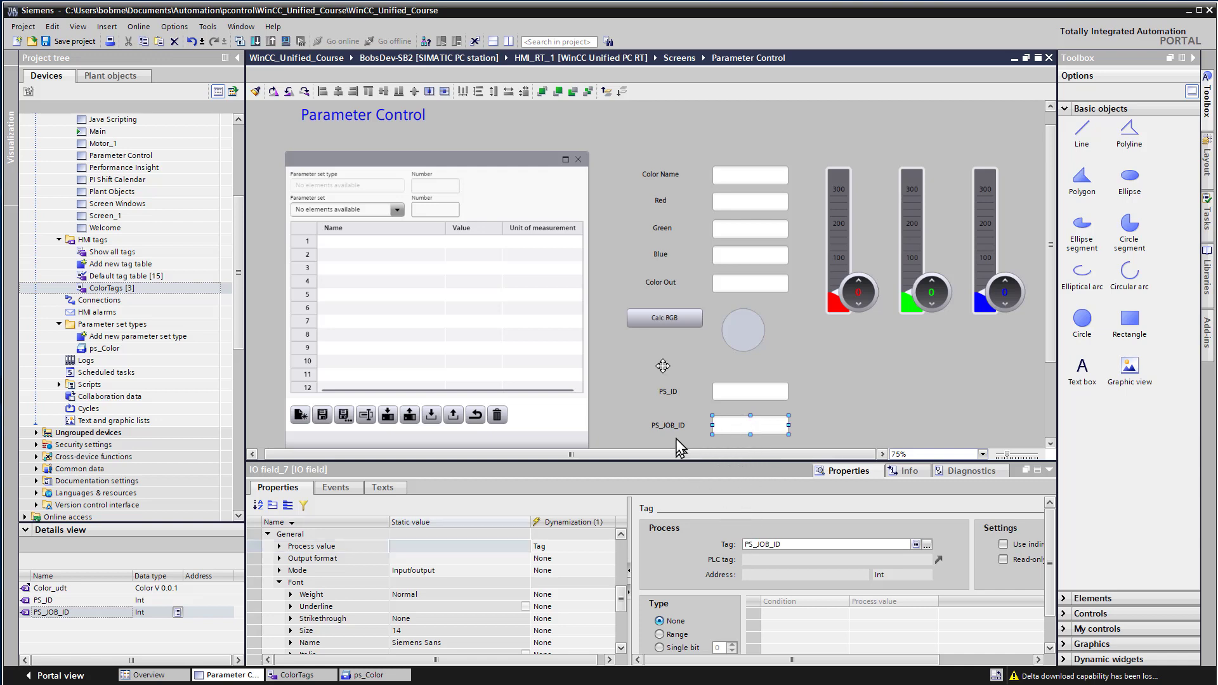
{"action": "key", "text": "ctrl+s"}
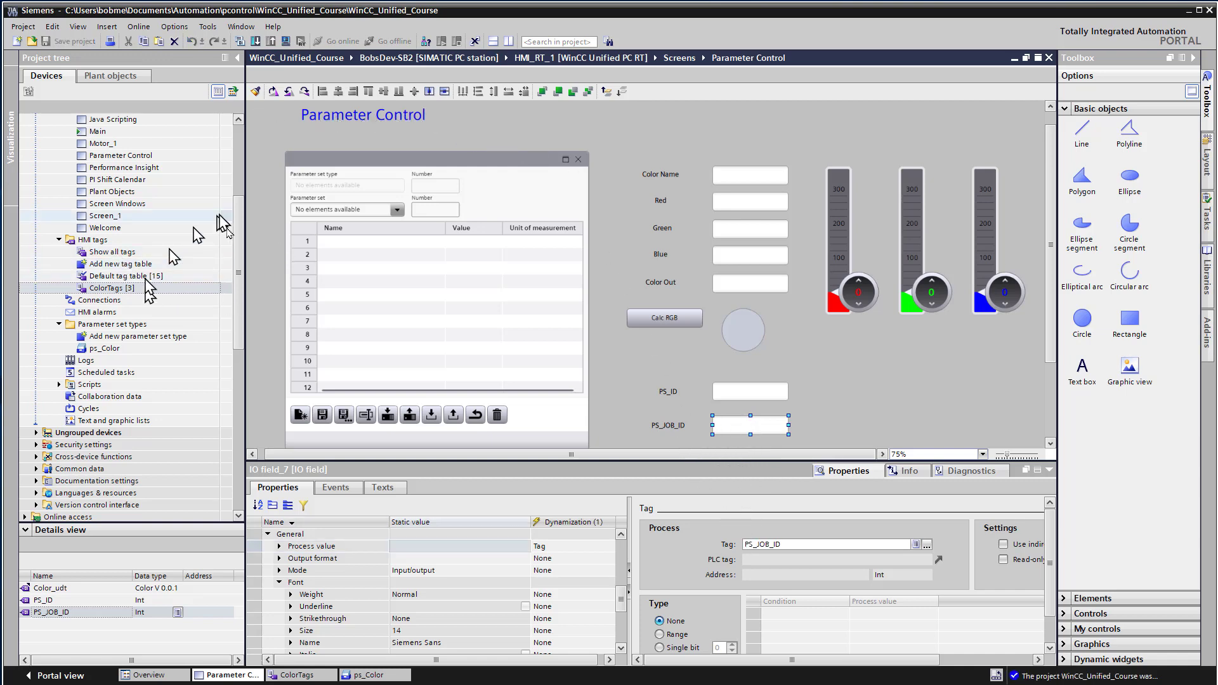
Start the HMI_RT_1 runtime and load the Pink parameter set (255, 108, 207).
{"action": "scroll", "coordinate": [158, 225], "scroll_direction": "up", "scroll_amount": 5}
{"action": "right_click", "coordinate": [108, 192]}
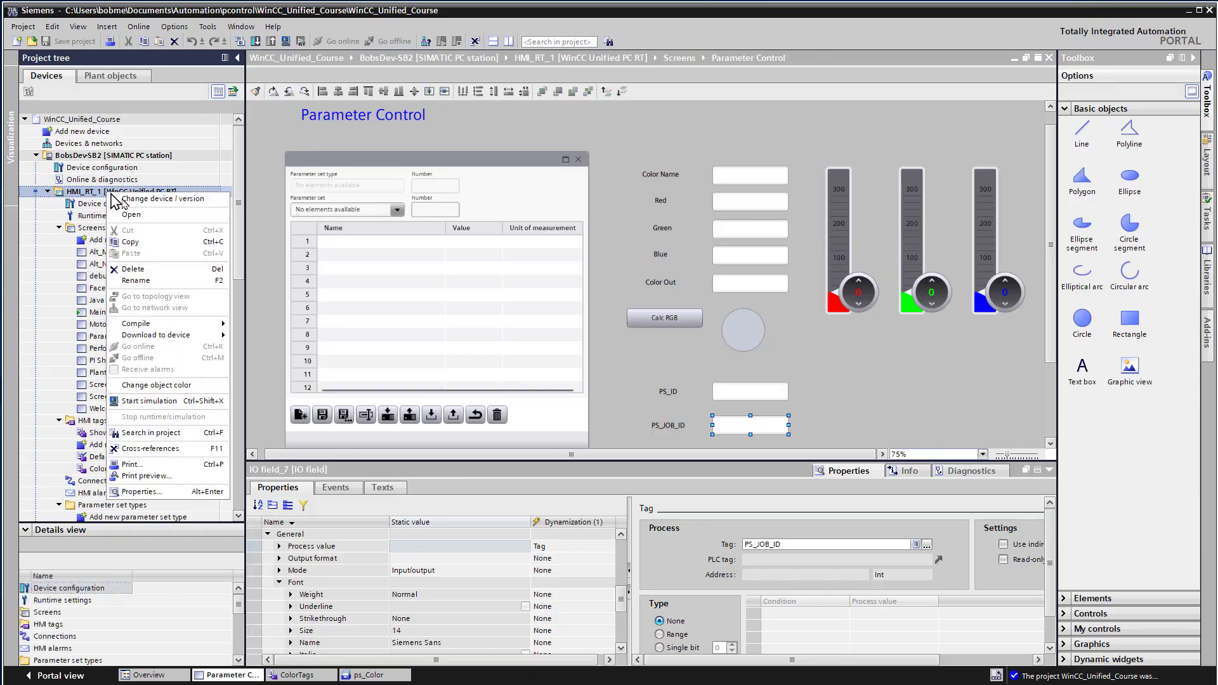
{"action": "mouse_move", "coordinate": [184, 335]}
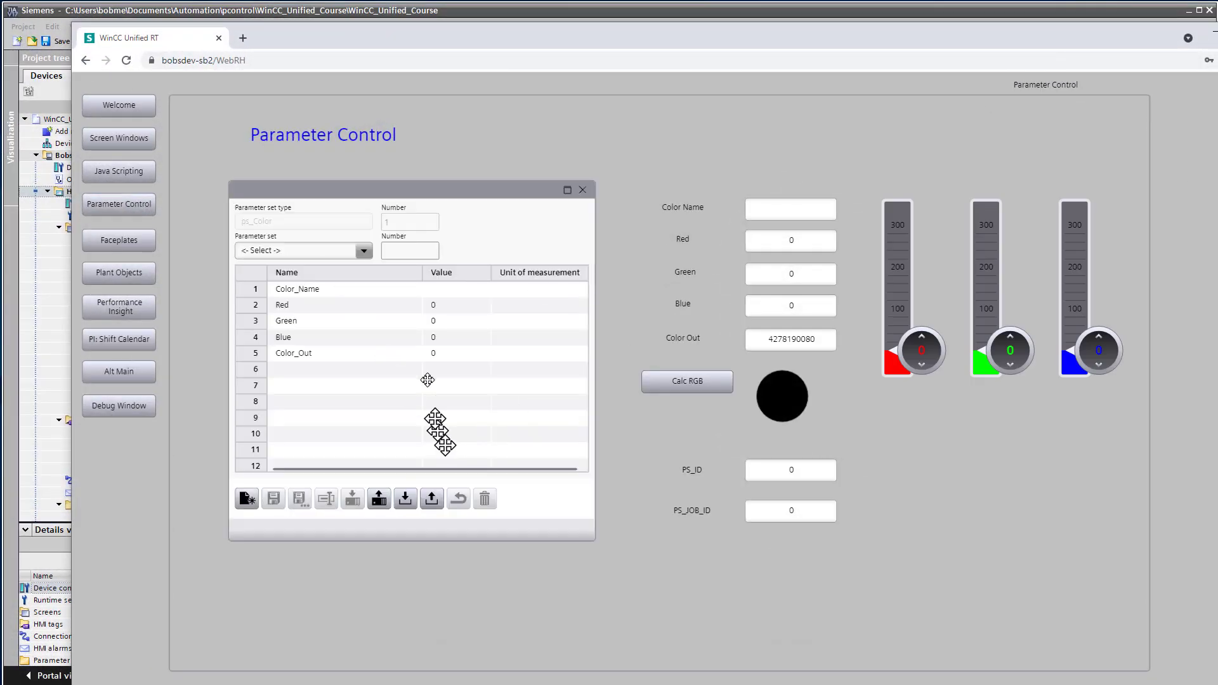
{"action": "left_click", "coordinate": [363, 251]}
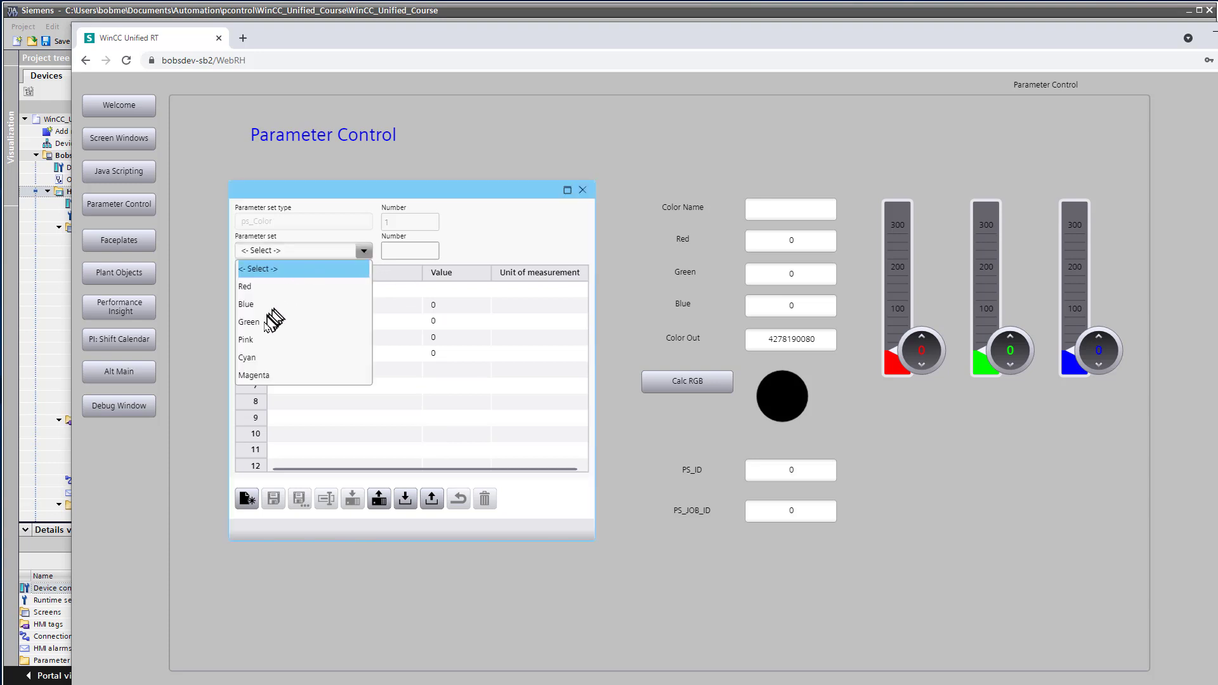
{"action": "left_click", "coordinate": [259, 341]}
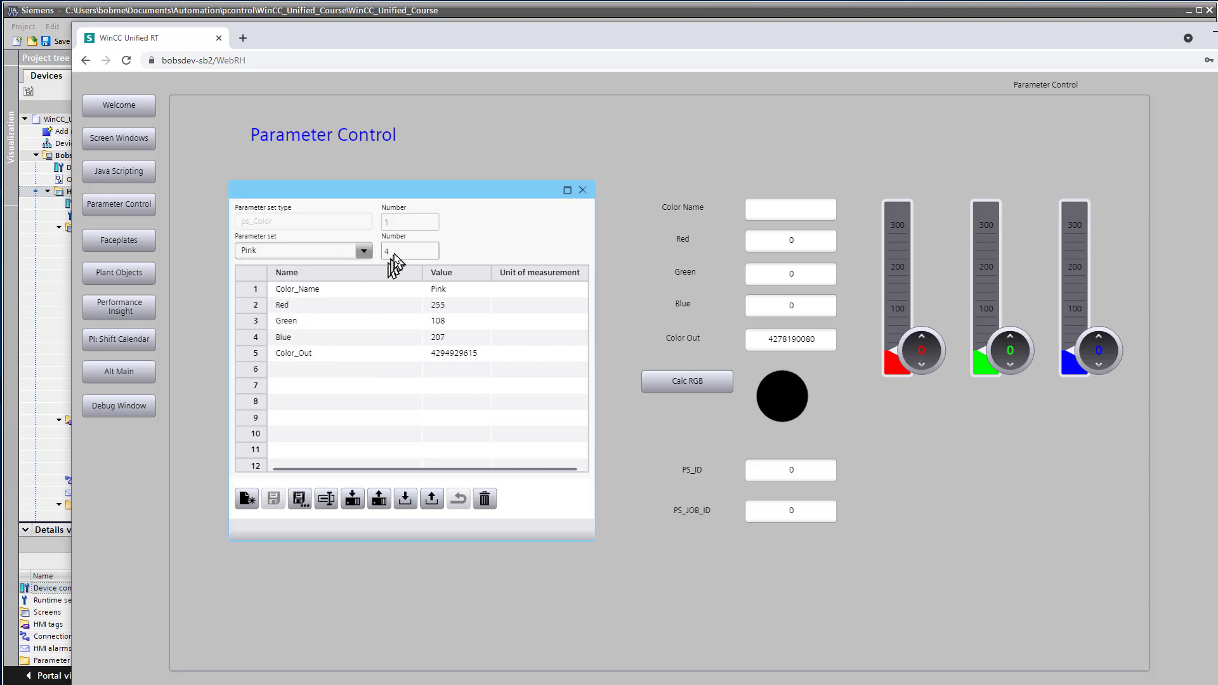
Enter PS_ID 4 and PS_JOB_ID 7 to load set 4's Pink values into the controls.
{"action": "left_click", "coordinate": [801, 467]}
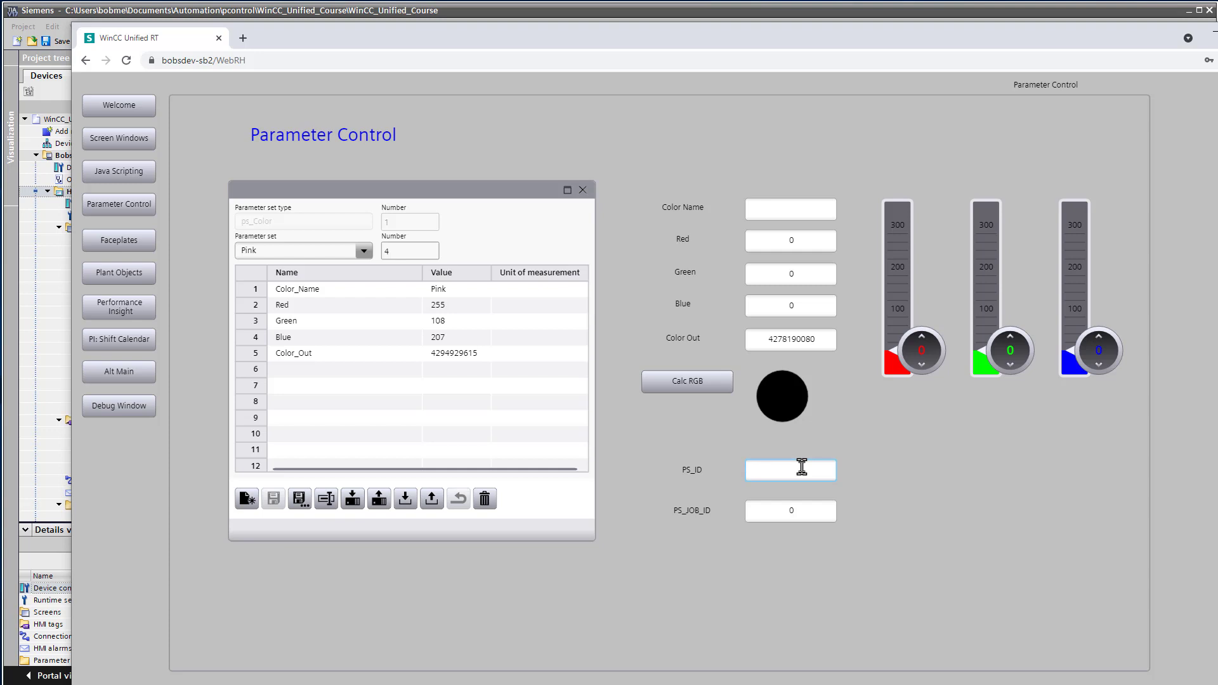
{"action": "left_click", "coordinate": [808, 512]}
{"action": "key", "text": "BackSpace"}
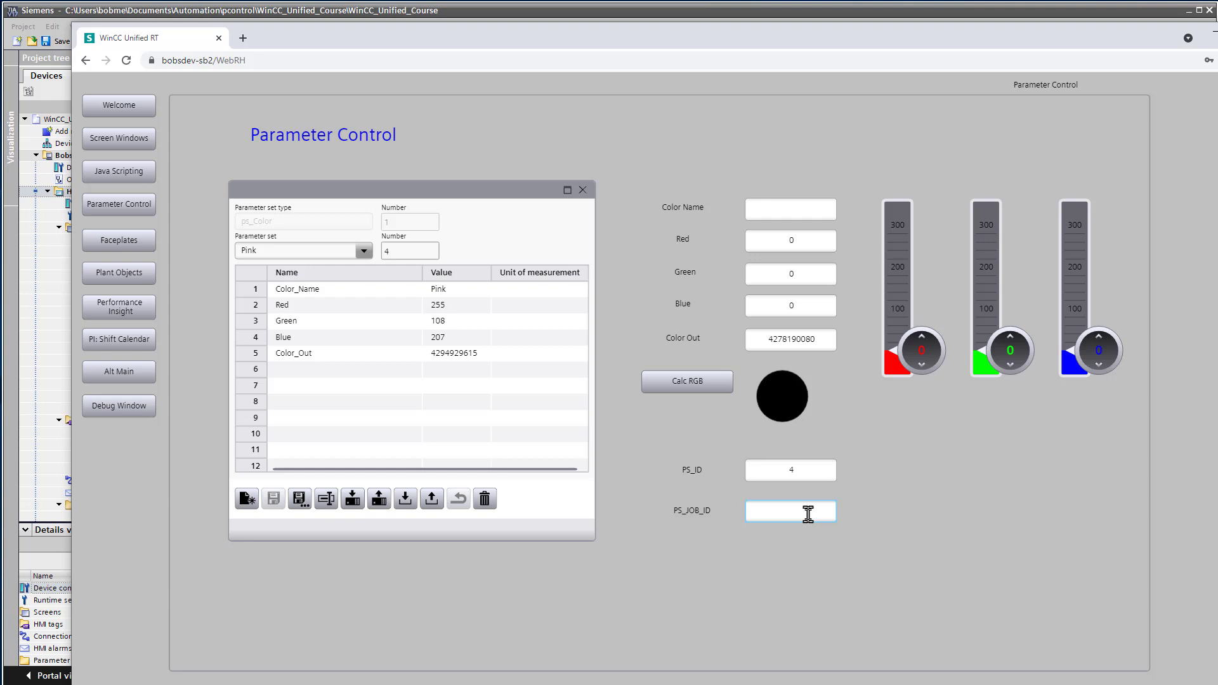
{"action": "type", "text": "7"}
{"action": "key", "text": "Return"}
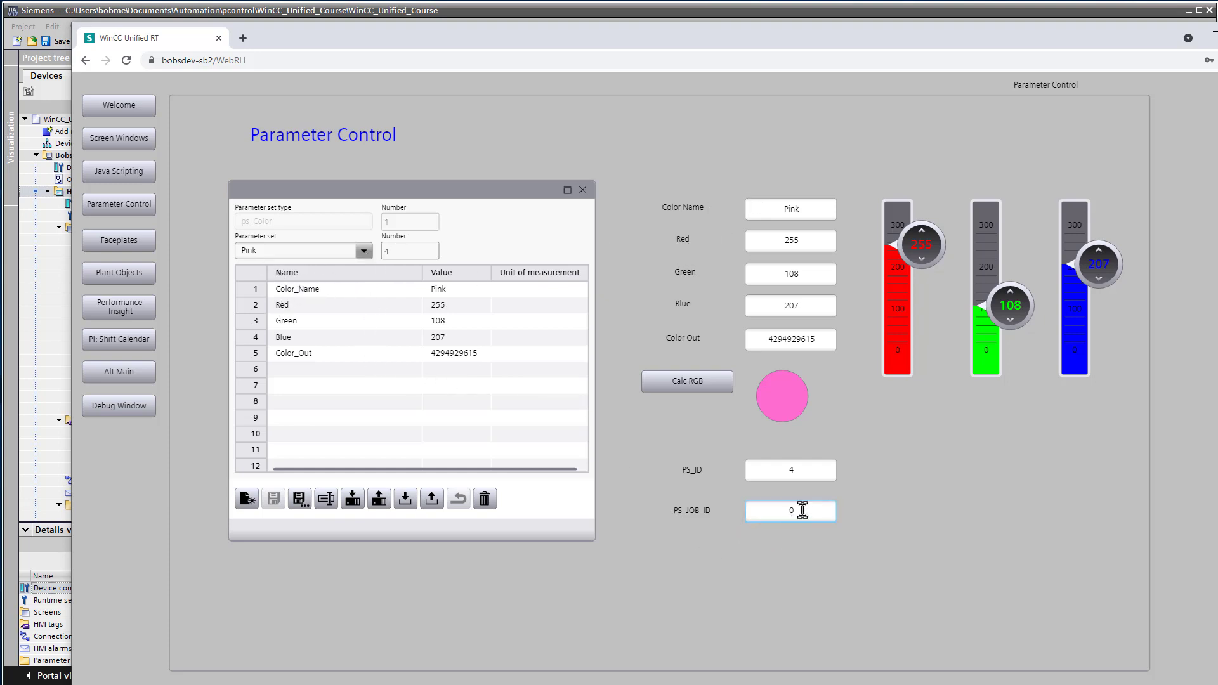
{"action": "left_click", "coordinate": [791, 470]}
Set PS_ID to 46, lower Green to 26 and rename the colour Dark Pink.
{"action": "type", "text": "46"}
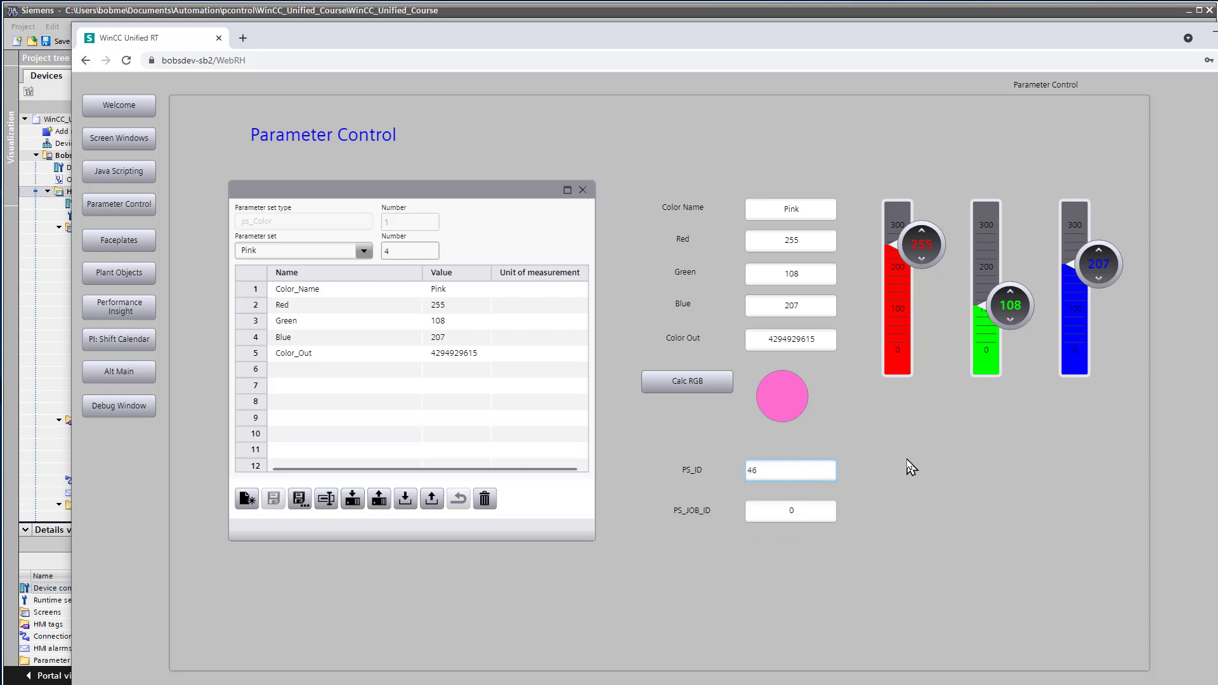
{"action": "left_click", "coordinate": [813, 506]}
{"action": "left_click_drag", "start_coordinate": [1010, 306], "coordinate": [1012, 351]}
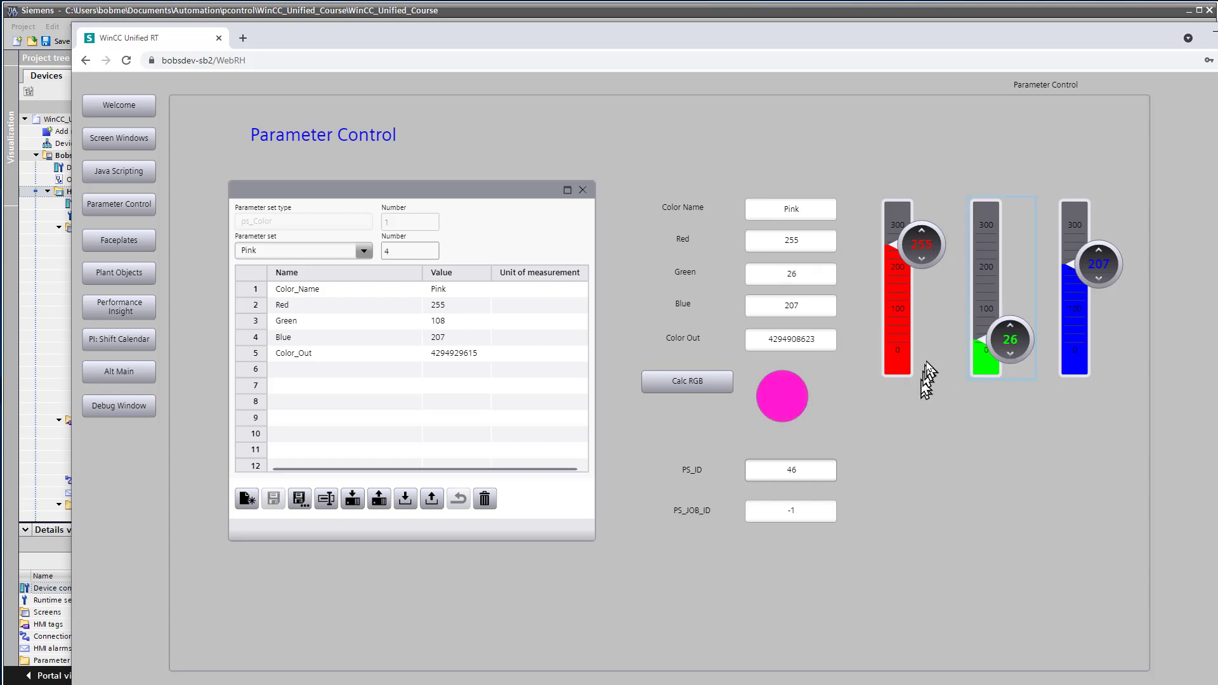
{"action": "left_click", "coordinate": [789, 207]}
{"action": "type", "text": "Dark"}
{"action": "key", "text": "Return"}
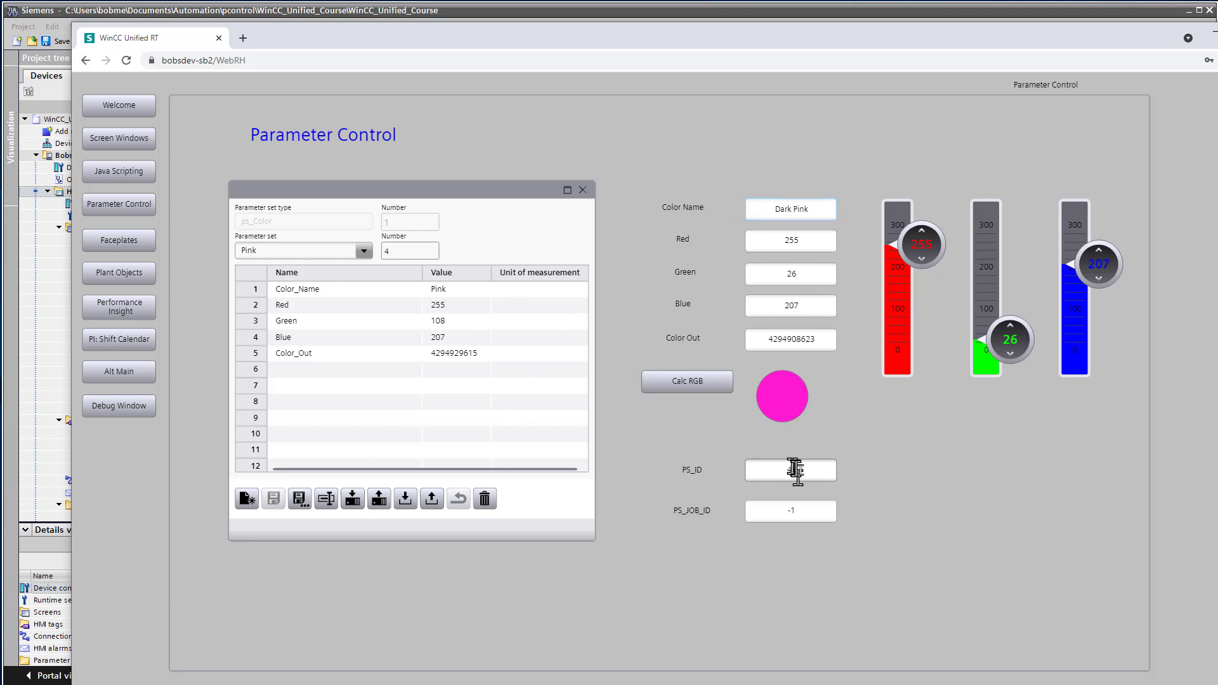
Show the Magenta set, then store the current values as parameter set 7 with job 6.
{"action": "left_click", "coordinate": [364, 251]}
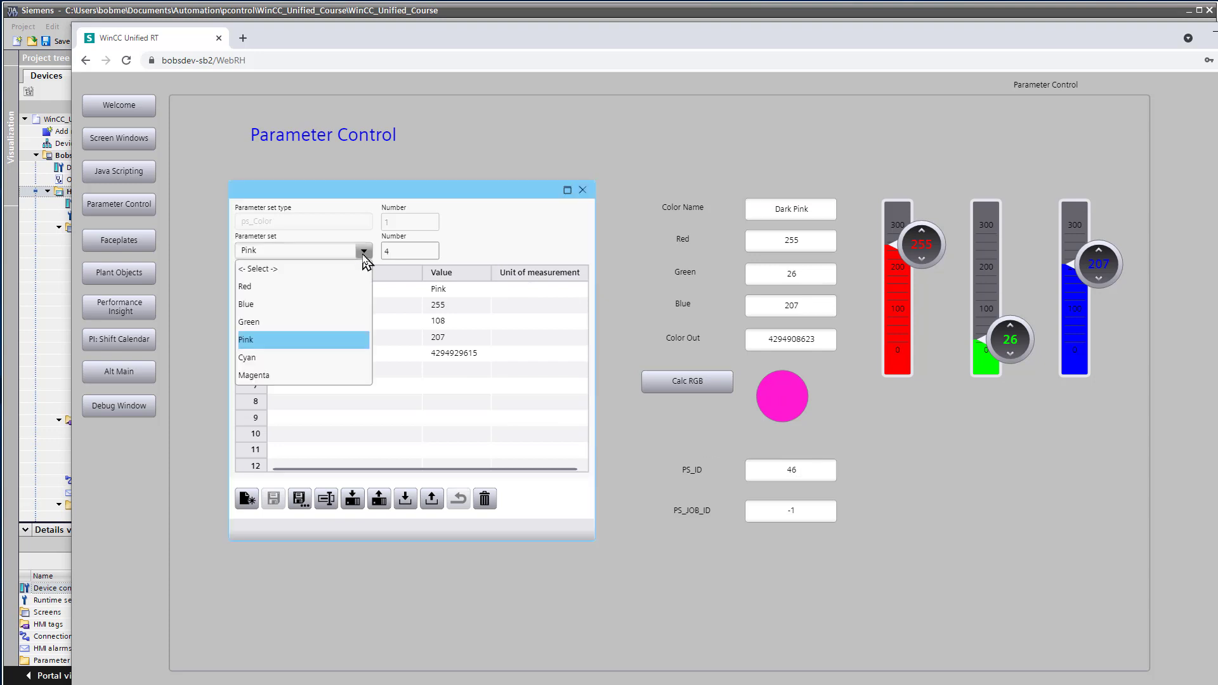
{"action": "left_click", "coordinate": [254, 375]}
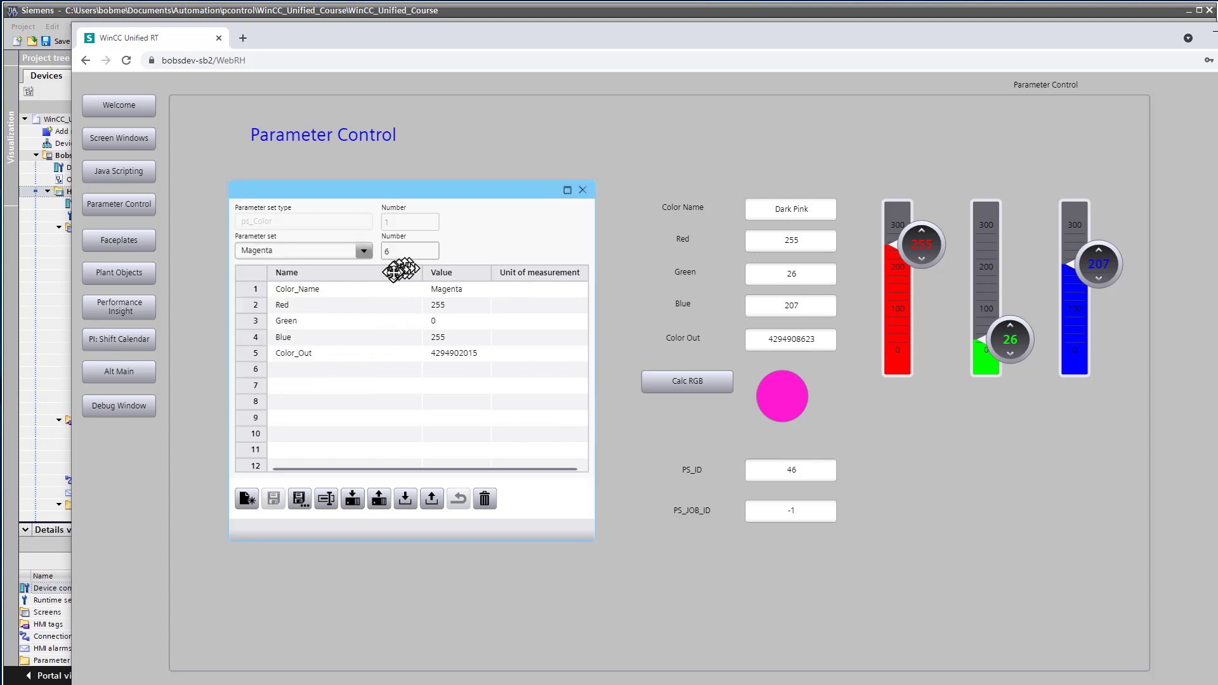
{"action": "left_click", "coordinate": [805, 471]}
{"action": "key", "text": "BackSpace"}
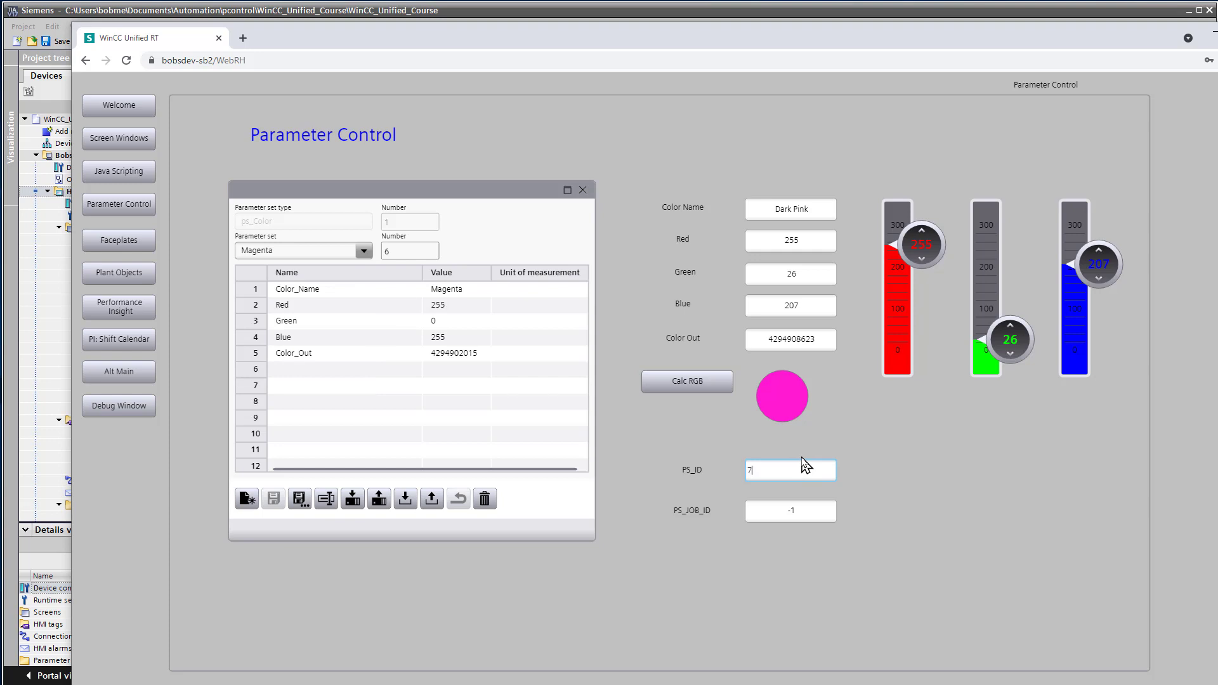
{"action": "type", "text": "7"}
{"action": "left_click", "coordinate": [805, 505]}
{"action": "type", "text": "6"}
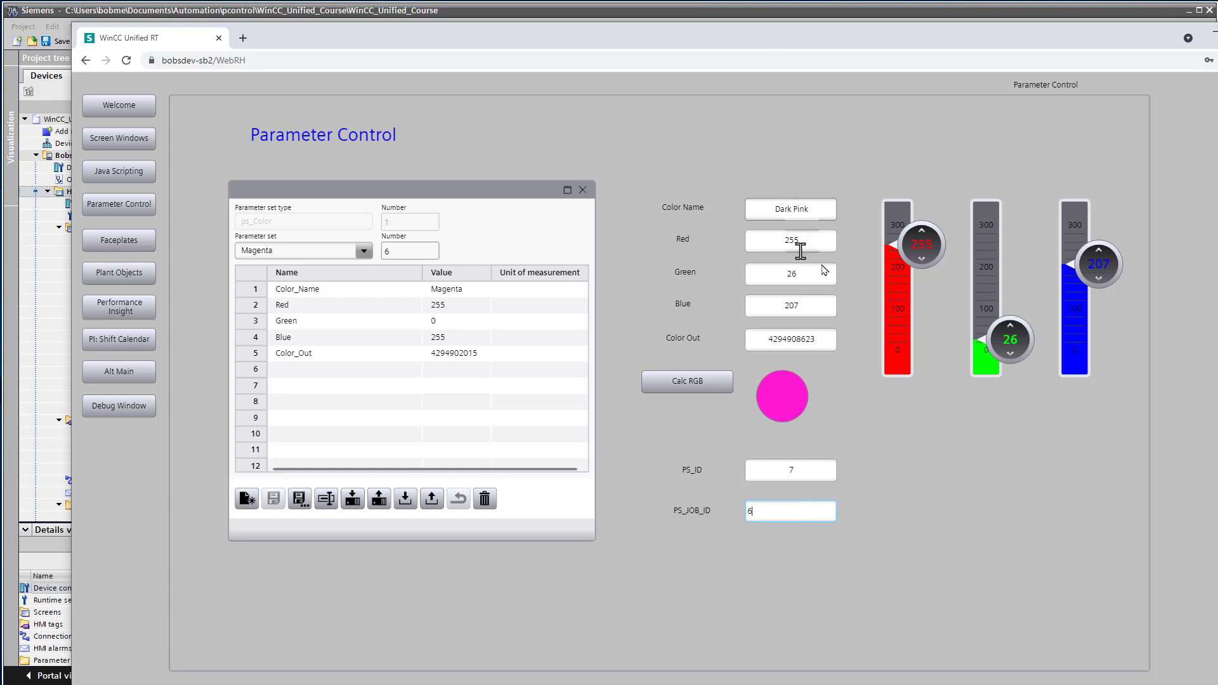
{"action": "key", "text": "Return"}
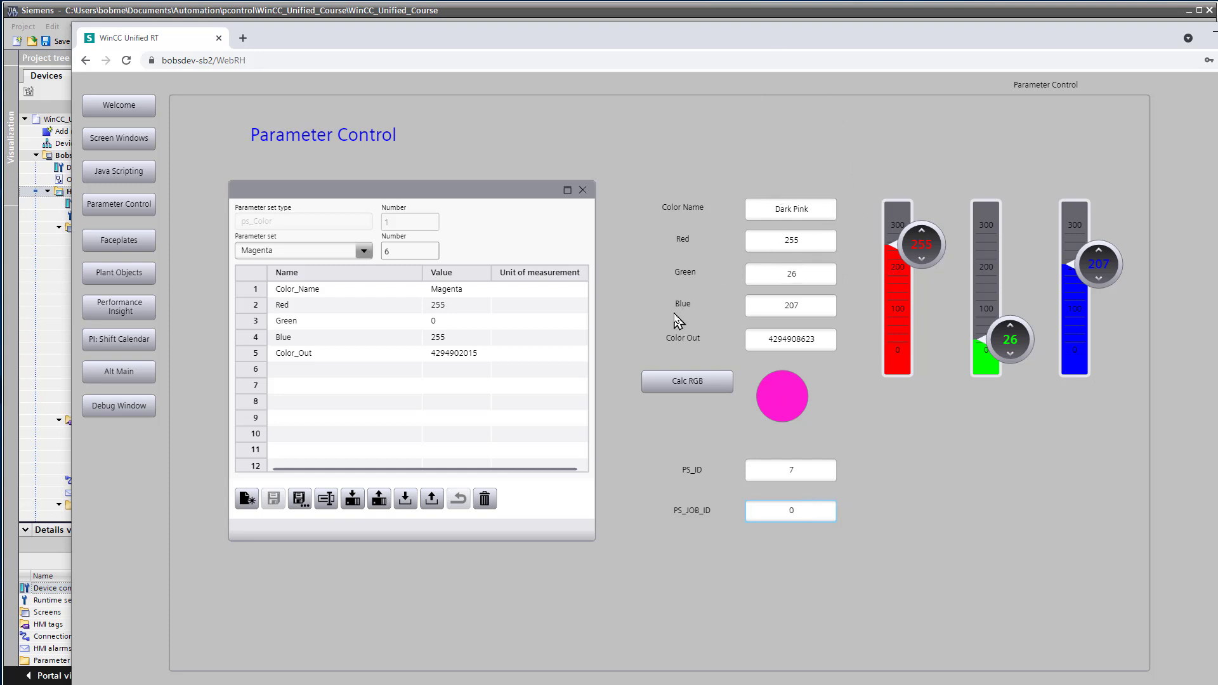
Reload Parameter Control via Faceplates and select ParameterSet_7 showing Dark Pink, 255, 26, 207.
{"action": "left_click", "coordinate": [364, 251]}
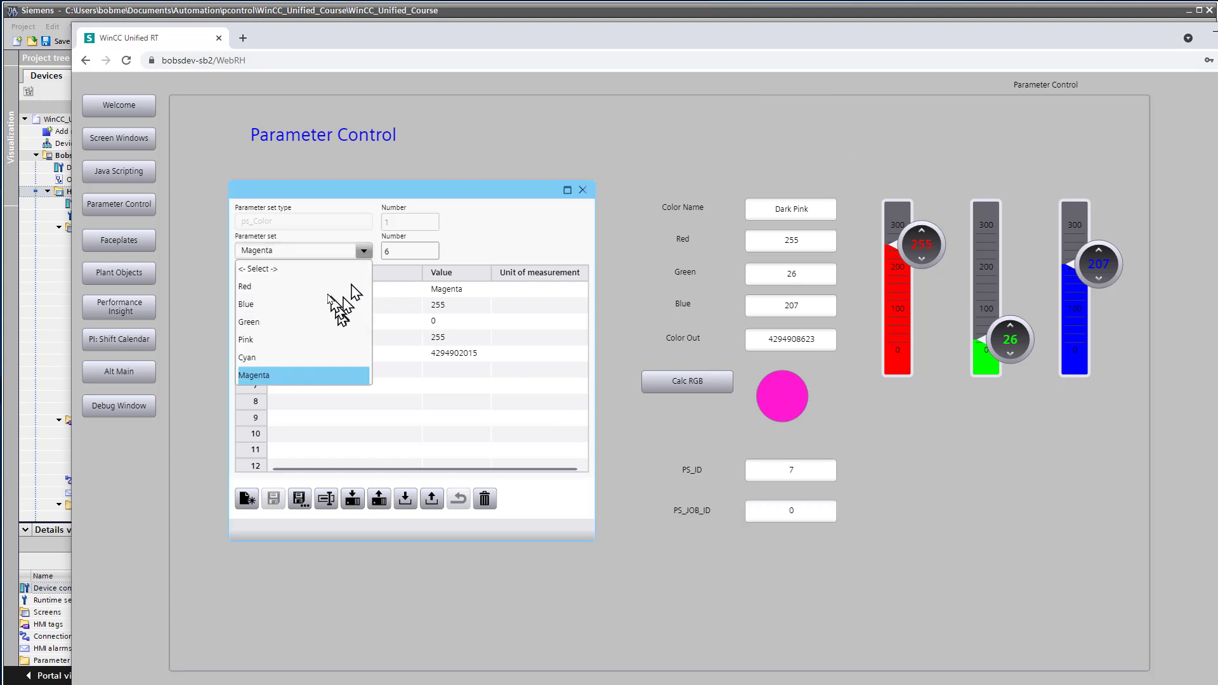
{"action": "left_click", "coordinate": [378, 202]}
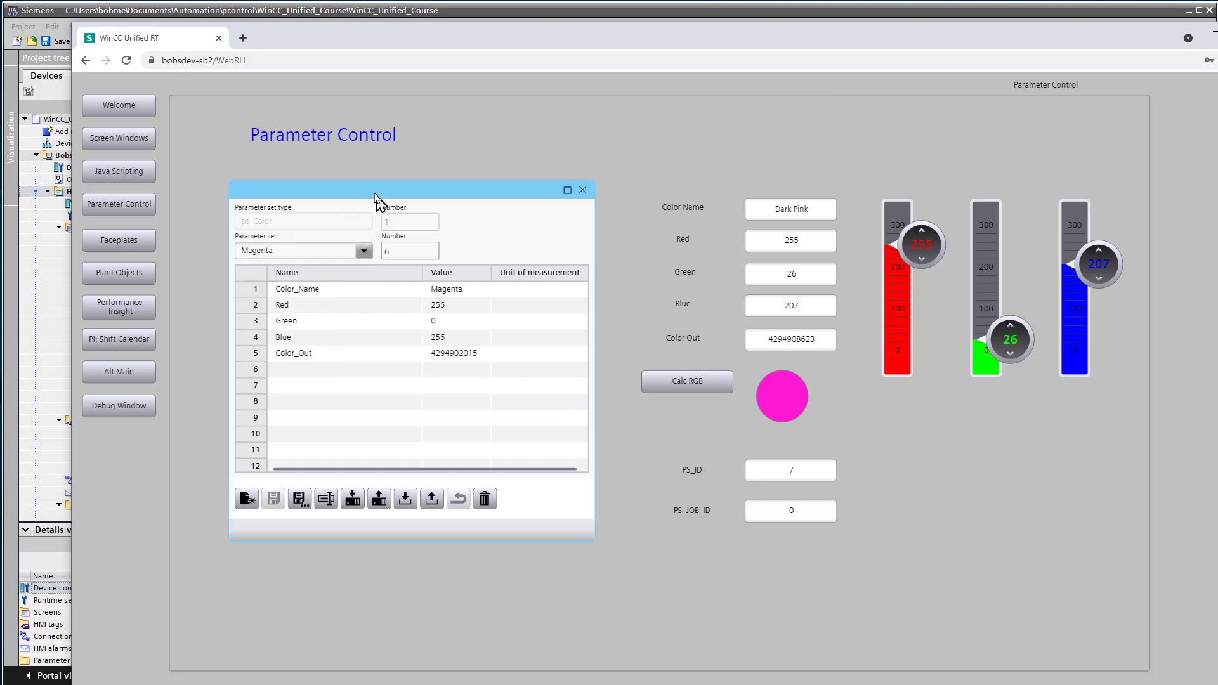
{"action": "left_click", "coordinate": [120, 244]}
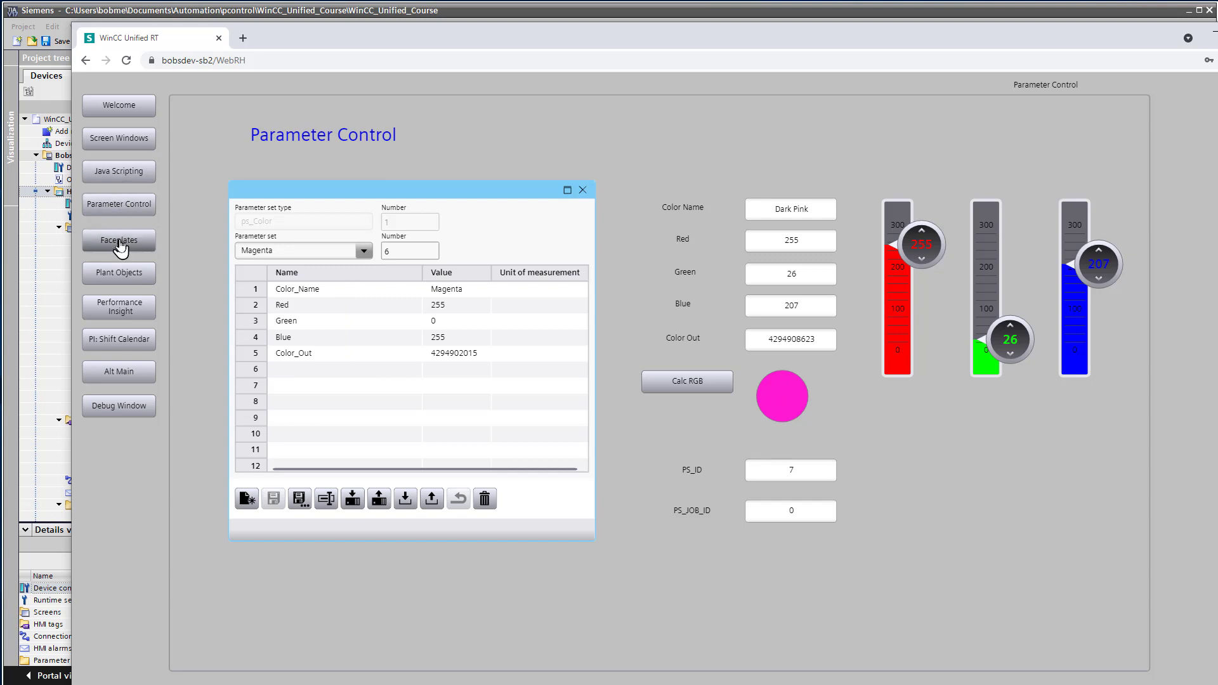
{"action": "left_click", "coordinate": [120, 209]}
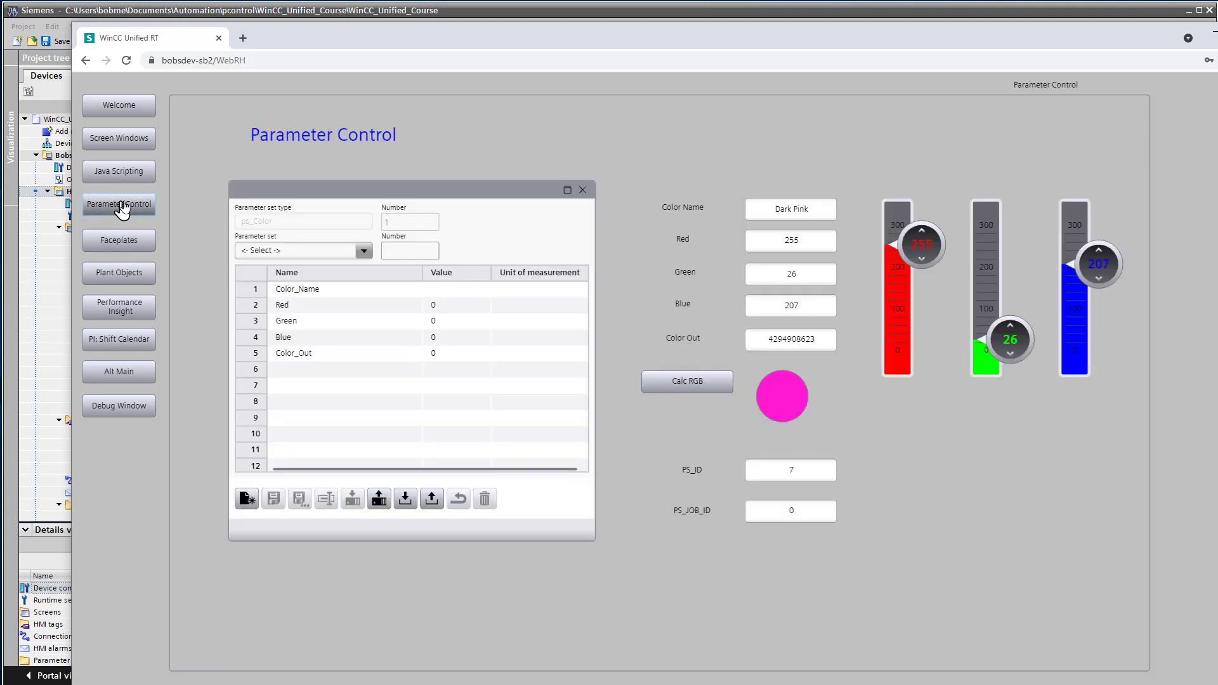
{"action": "left_click", "coordinate": [366, 252]}
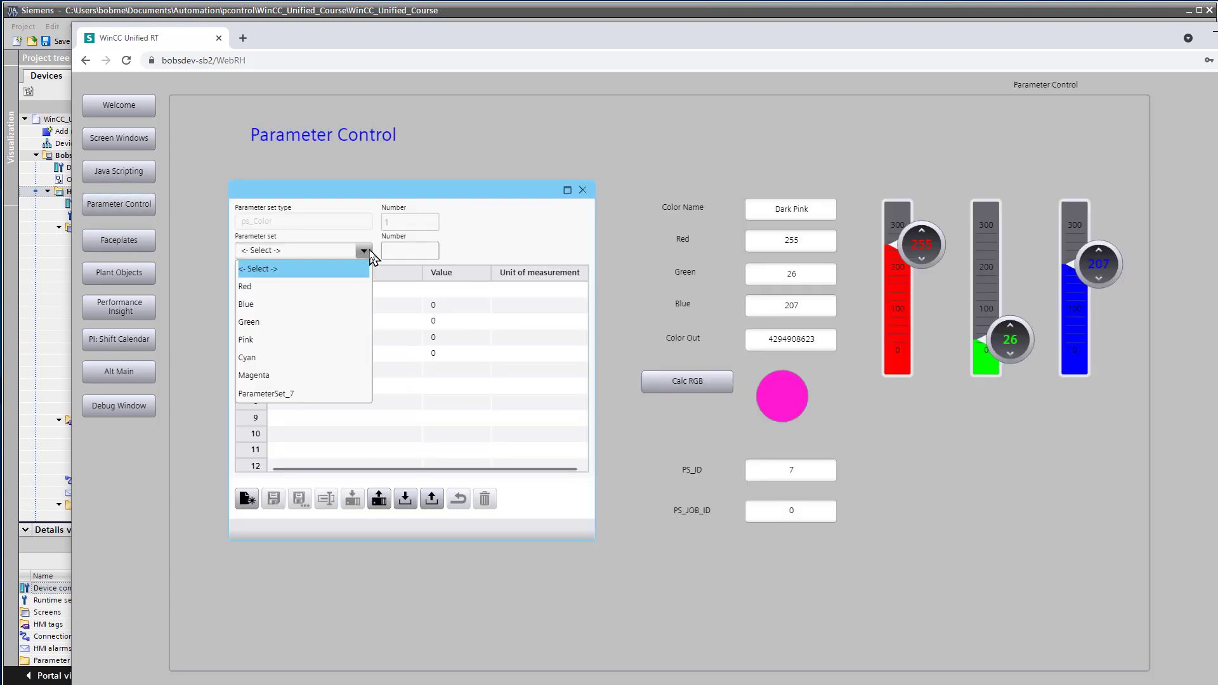
{"action": "left_click", "coordinate": [270, 394]}
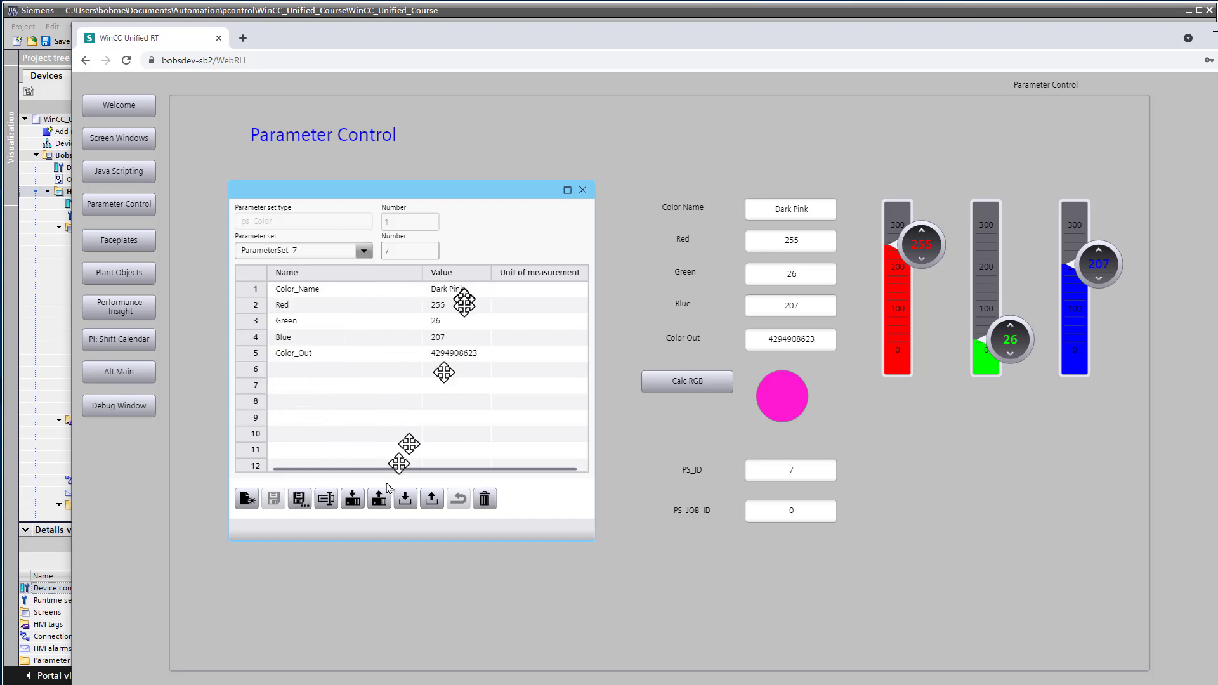
Rename ParameterSet_7 to 'Dark Pink' and check it in the parameter set list.
{"action": "left_click", "coordinate": [326, 500]}
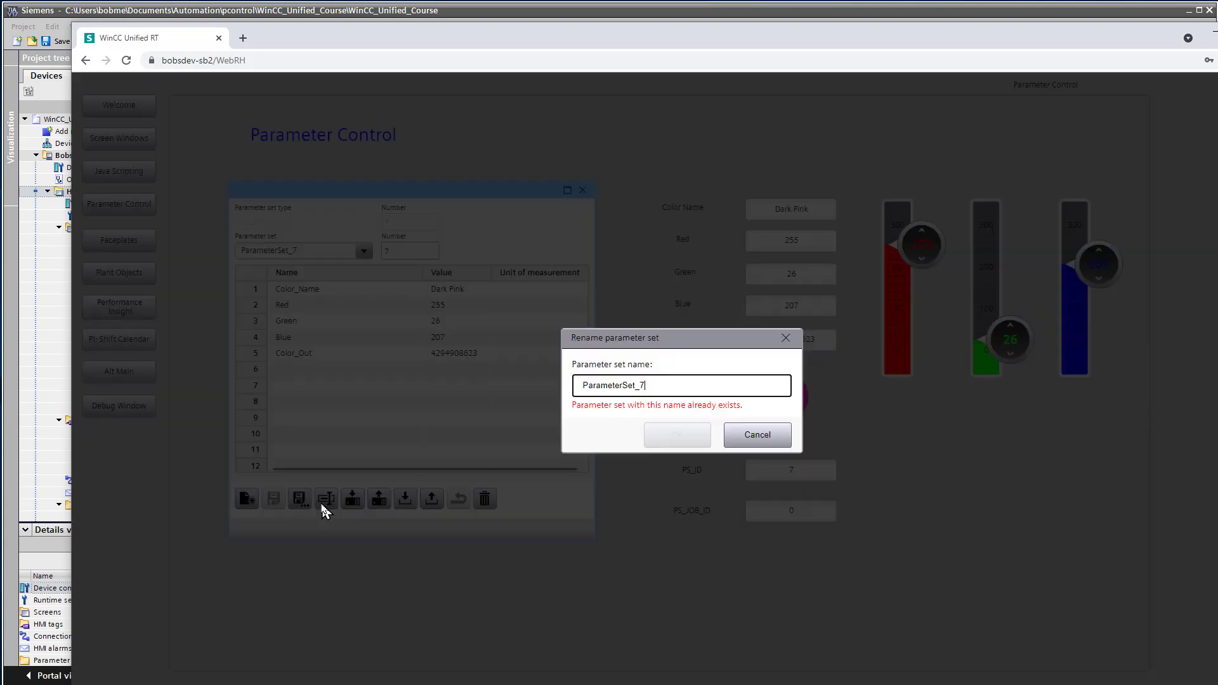
{"action": "left_click_drag", "start_coordinate": [653, 385], "coordinate": [477, 385]}
{"action": "type", "text": "Dark"}
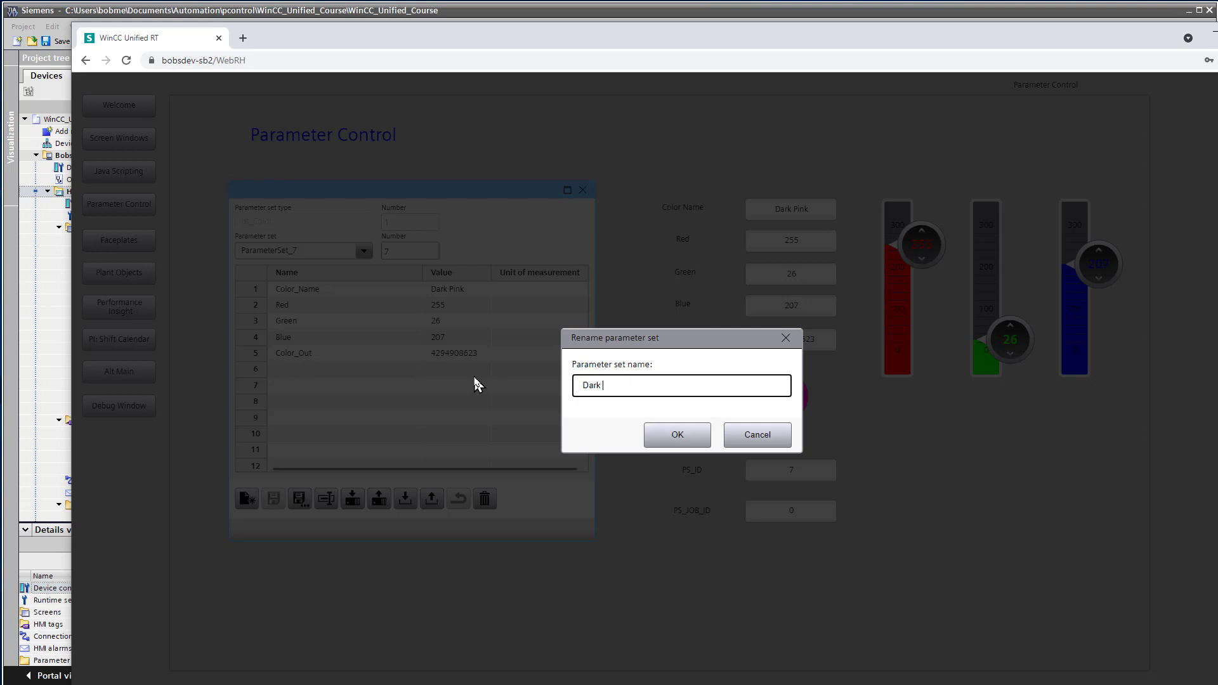
{"action": "type", "text": " Pink"}
{"action": "left_click", "coordinate": [663, 435]}
{"action": "left_click", "coordinate": [364, 251]}
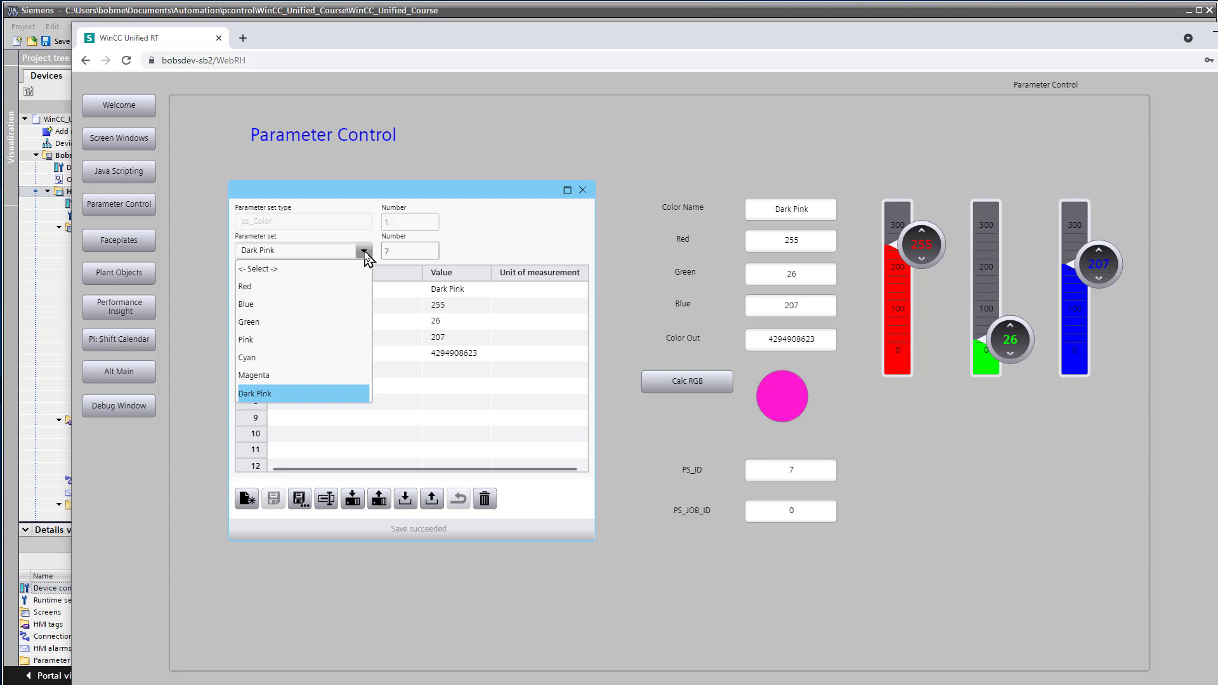
Select the Pink parameter set and enter PS_ID 4 with PS_JOB_ID 8 to delete it.
{"action": "left_click", "coordinate": [363, 252]}
{"action": "left_click", "coordinate": [363, 252]}
{"action": "left_click", "coordinate": [246, 339]}
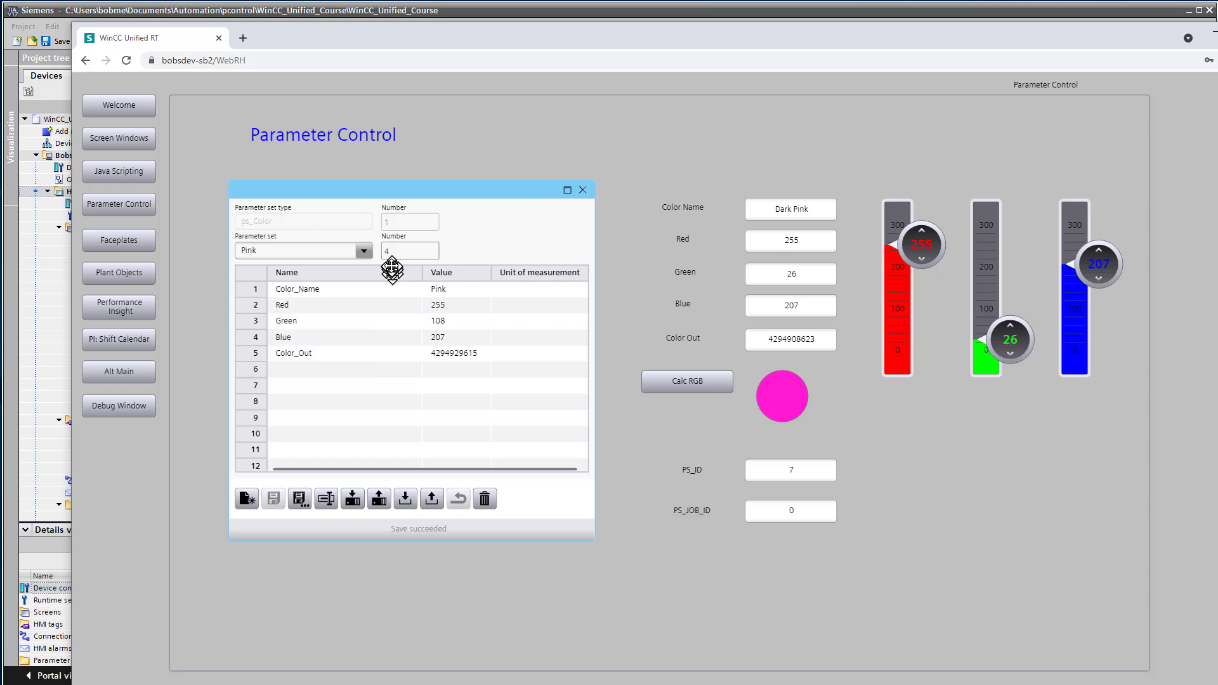
{"action": "left_click", "coordinate": [811, 468]}
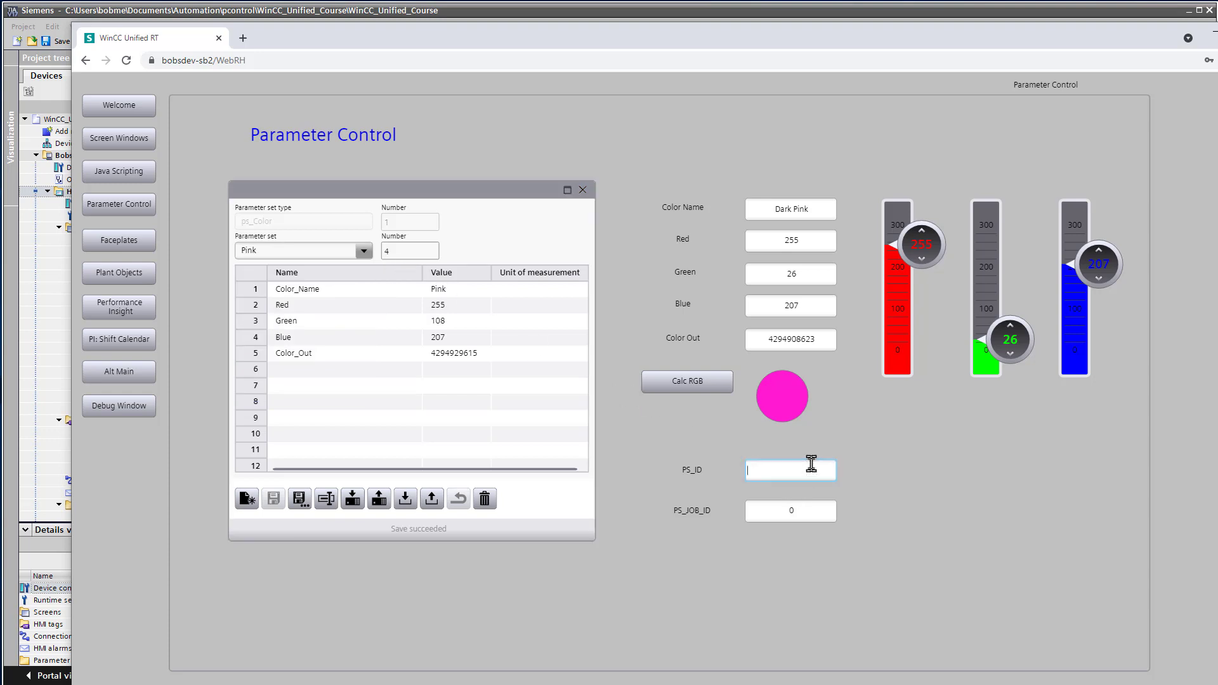
{"action": "left_click", "coordinate": [801, 507]}
Refresh Parameter Control via Faceplates and confirm Pink is gone from the parameter set list.
{"action": "left_click", "coordinate": [363, 251]}
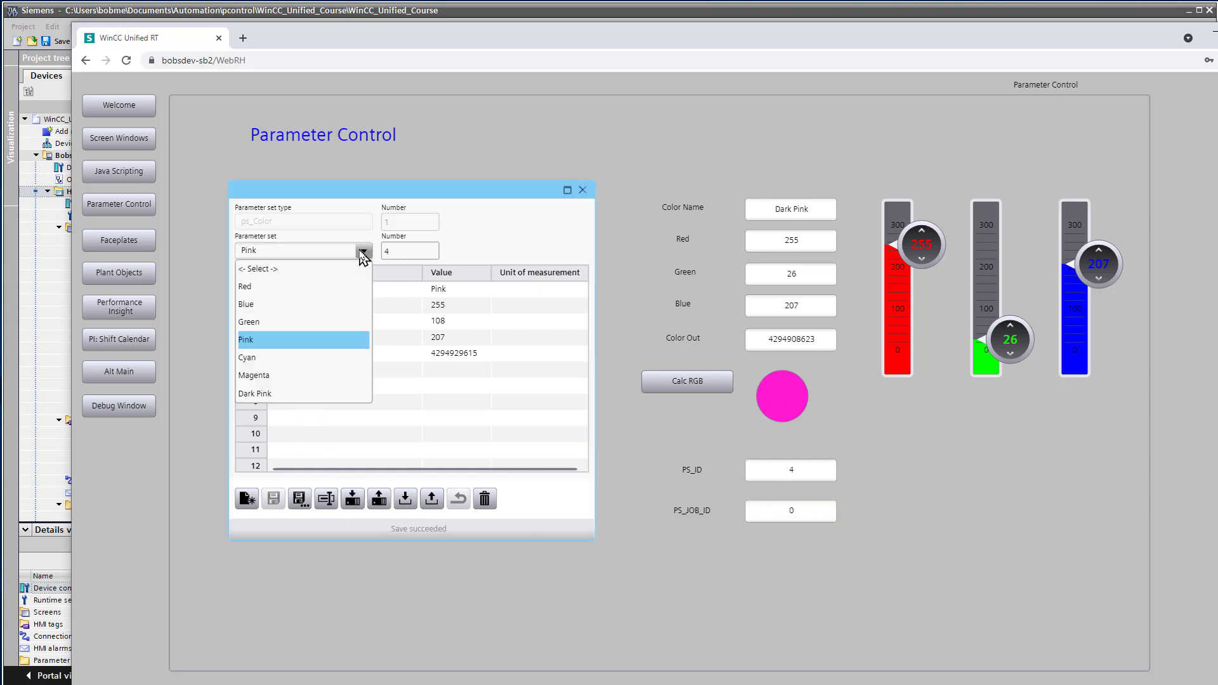
{"action": "left_click", "coordinate": [362, 252]}
{"action": "left_click", "coordinate": [118, 242]}
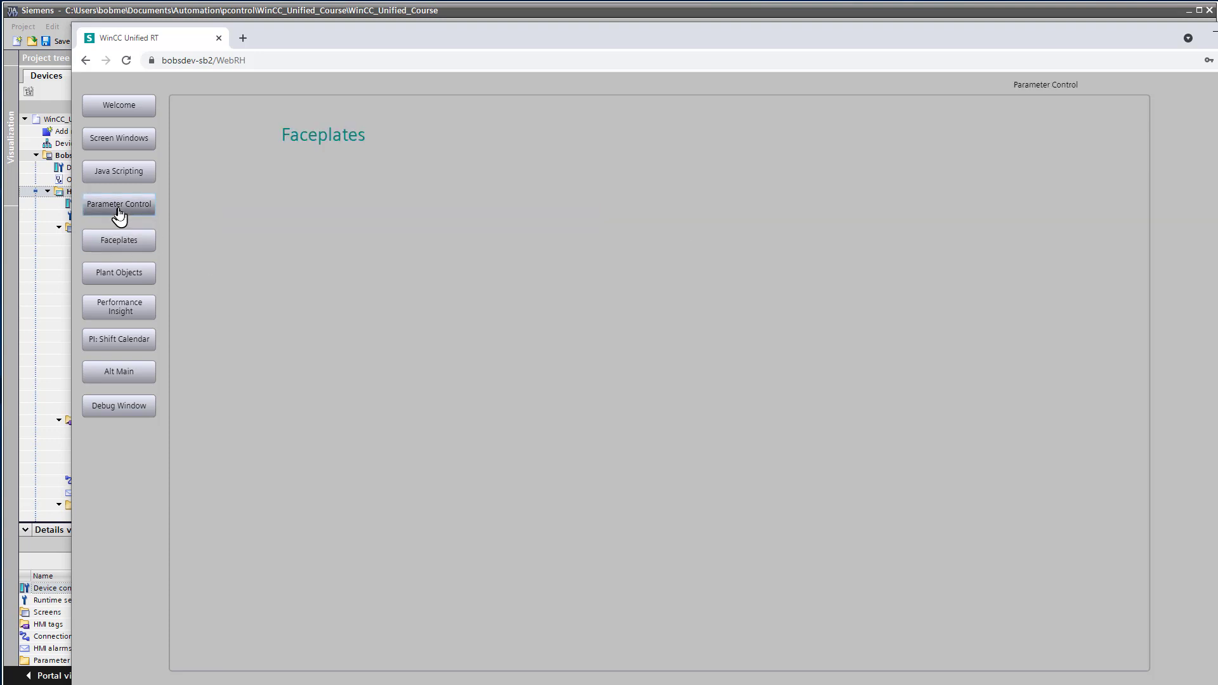
{"action": "left_click", "coordinate": [119, 208]}
{"action": "left_click", "coordinate": [365, 253]}
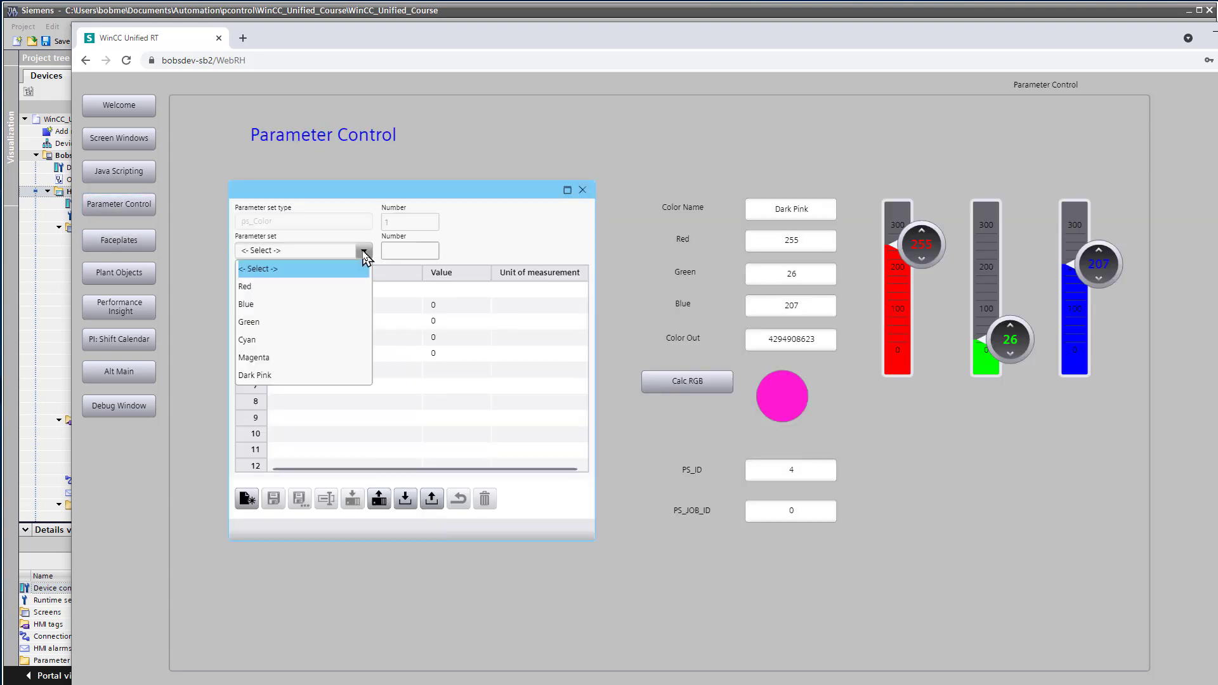
{"action": "left_click", "coordinate": [364, 252]}
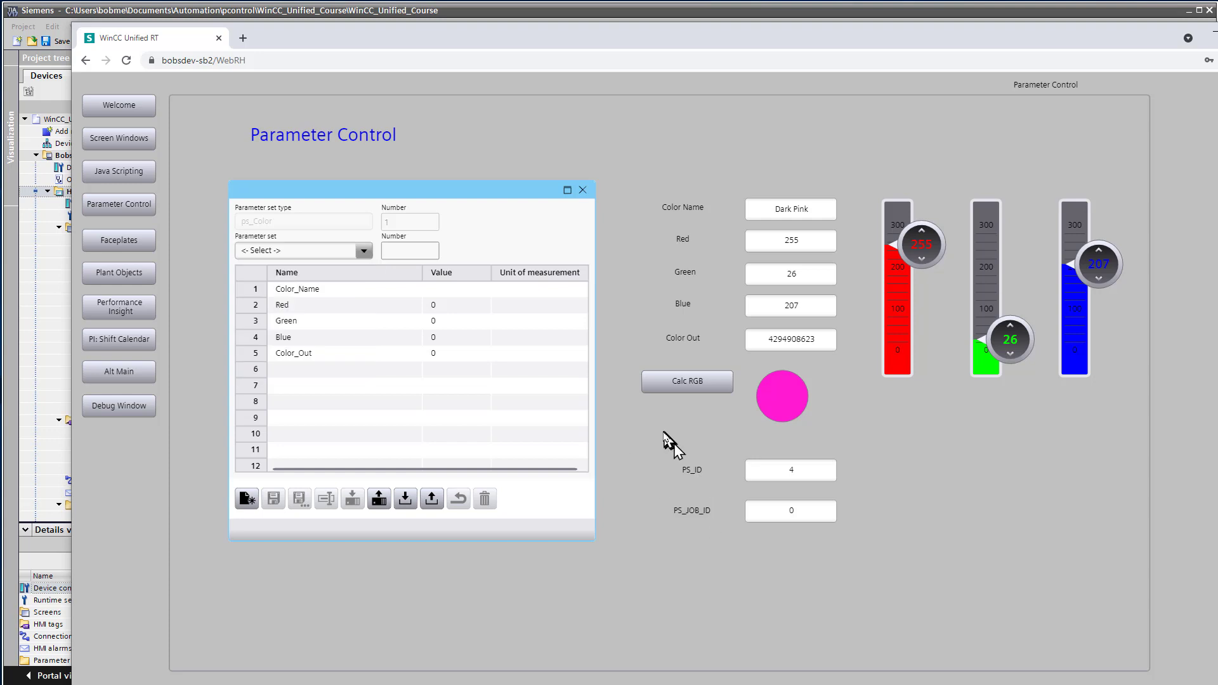
Bring the TIA Portal Information System help window to the front.
{"action": "left_click", "coordinate": [657, 471]}
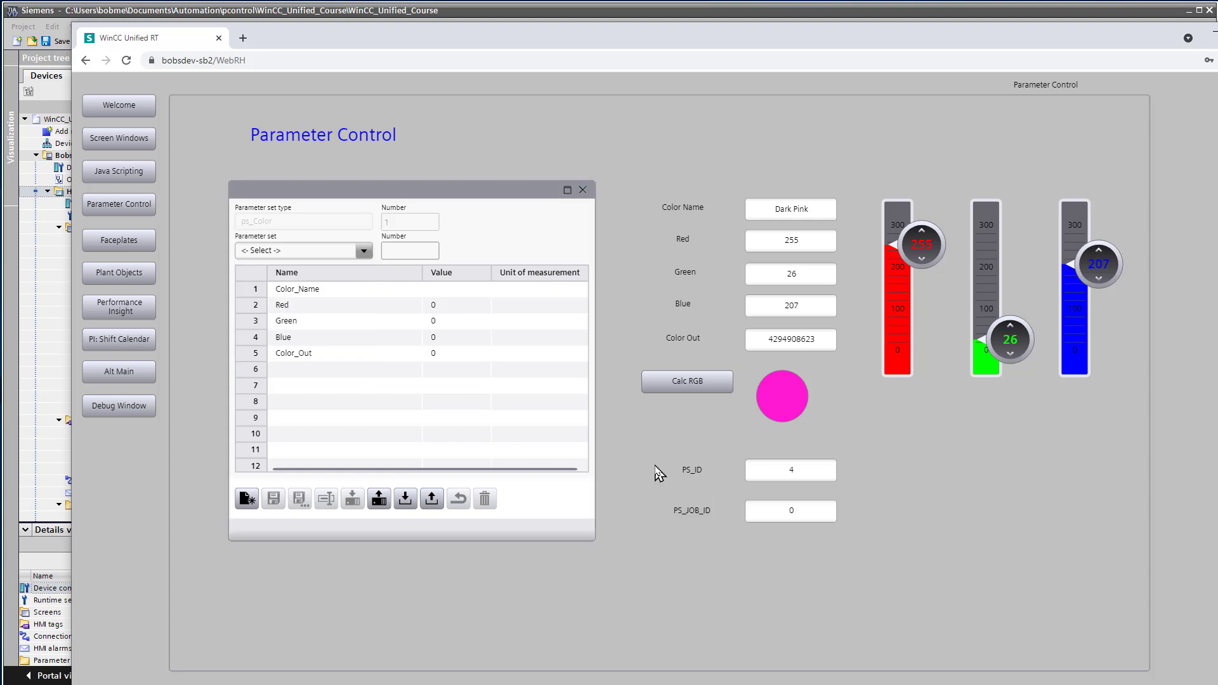